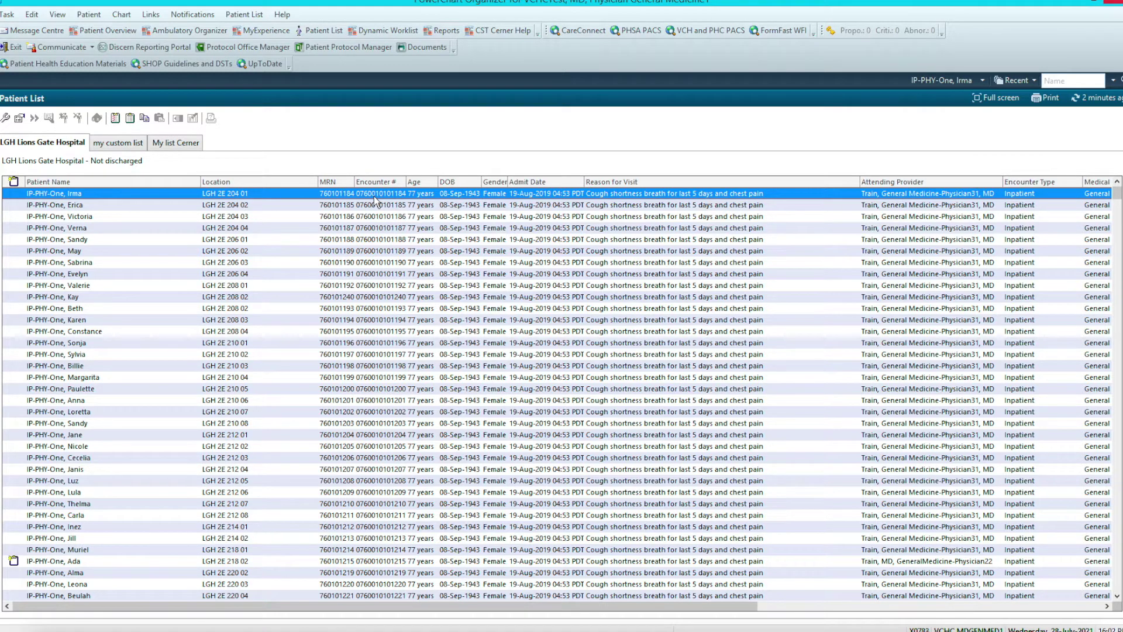
Copy the four LGH patients in rooms 212 06 through 214 01 into the My list Cerner list.
{"action": "left_click", "coordinate": [124, 145]}
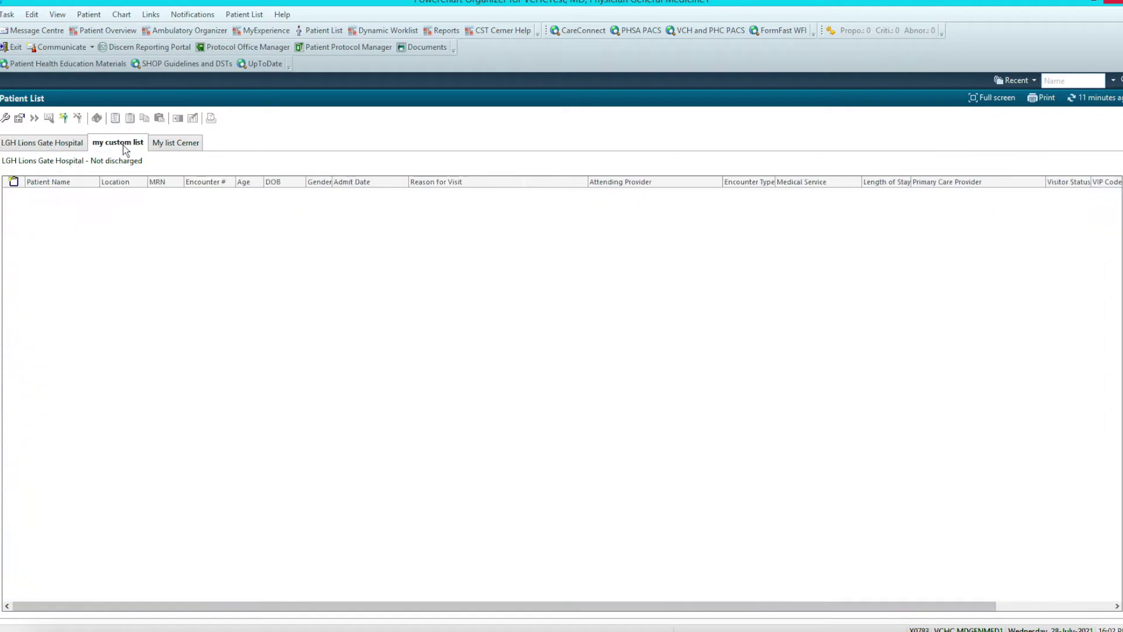
{"action": "left_click", "coordinate": [71, 146]}
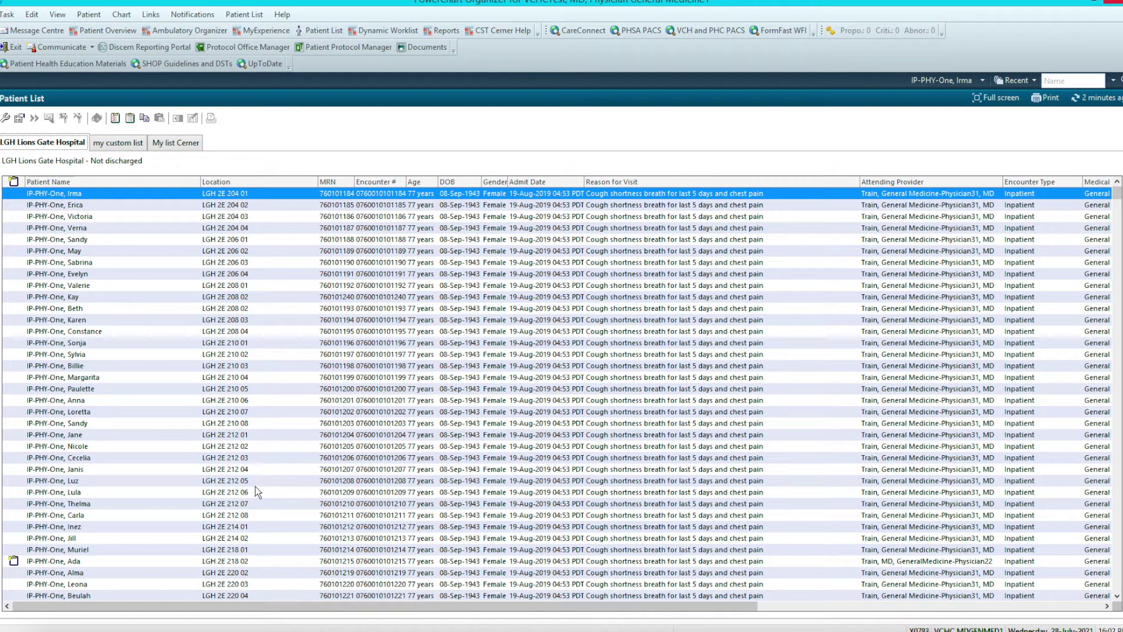
{"action": "left_click_drag", "start_coordinate": [254, 490], "coordinate": [258, 527]}
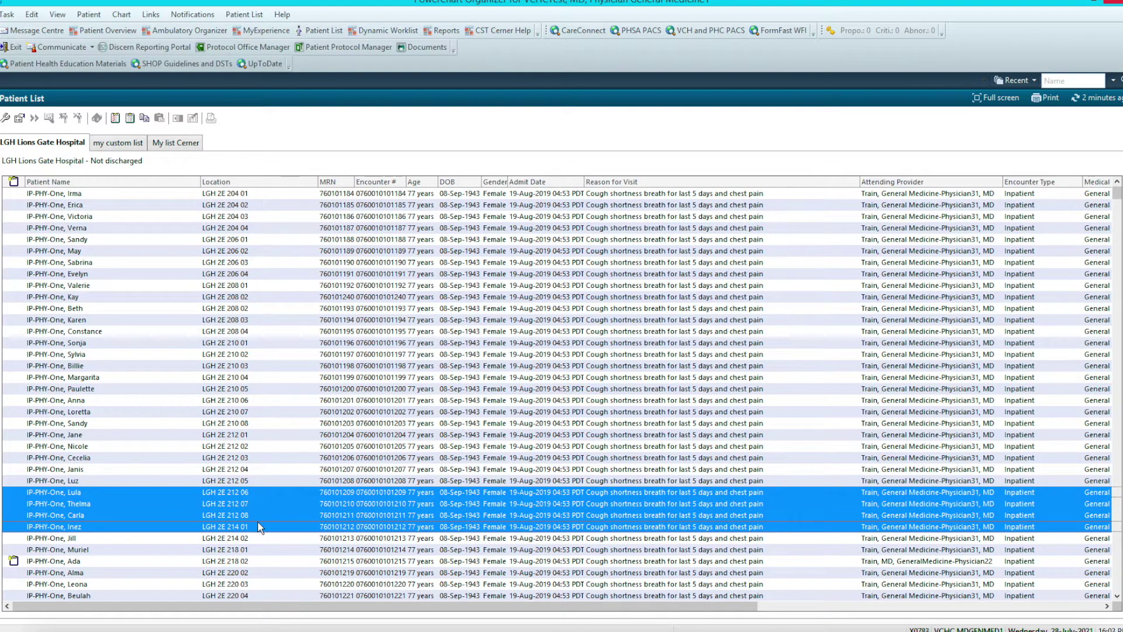
{"action": "right_click", "coordinate": [345, 506]}
{"action": "left_click", "coordinate": [516, 450]}
{"action": "left_click", "coordinate": [118, 142]}
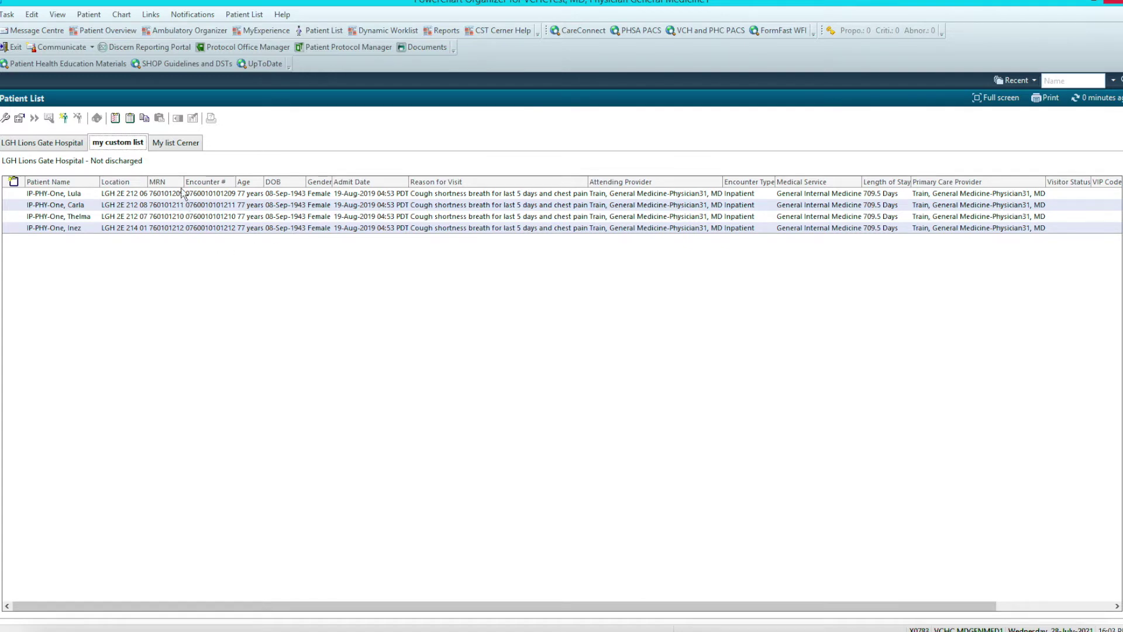
{"action": "left_click", "coordinate": [193, 145]}
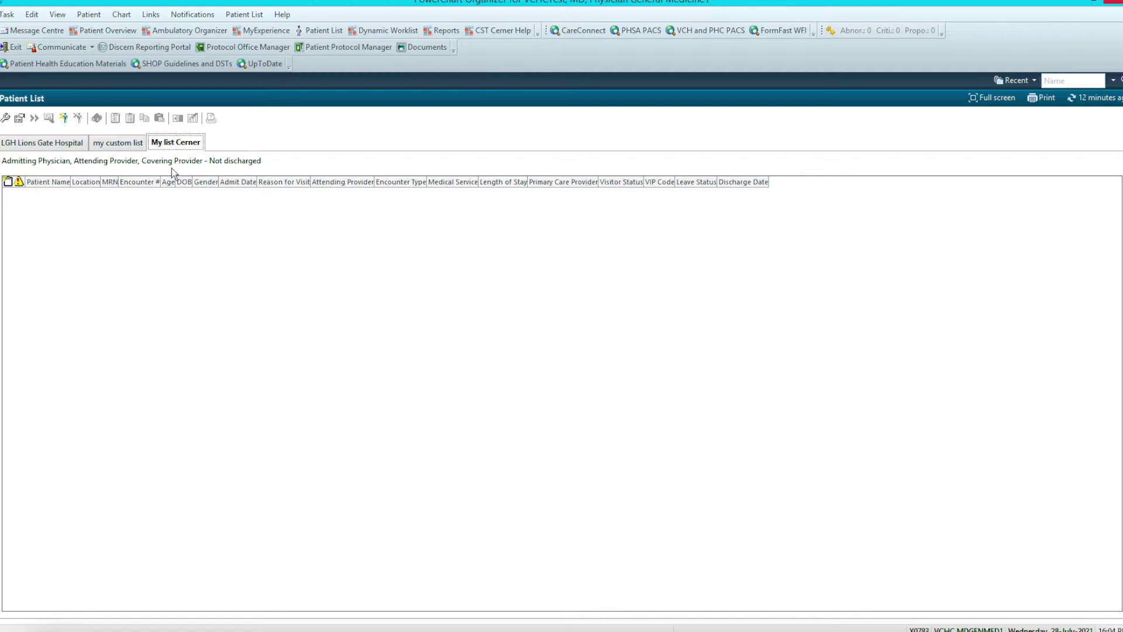
{"action": "left_click", "coordinate": [135, 144]}
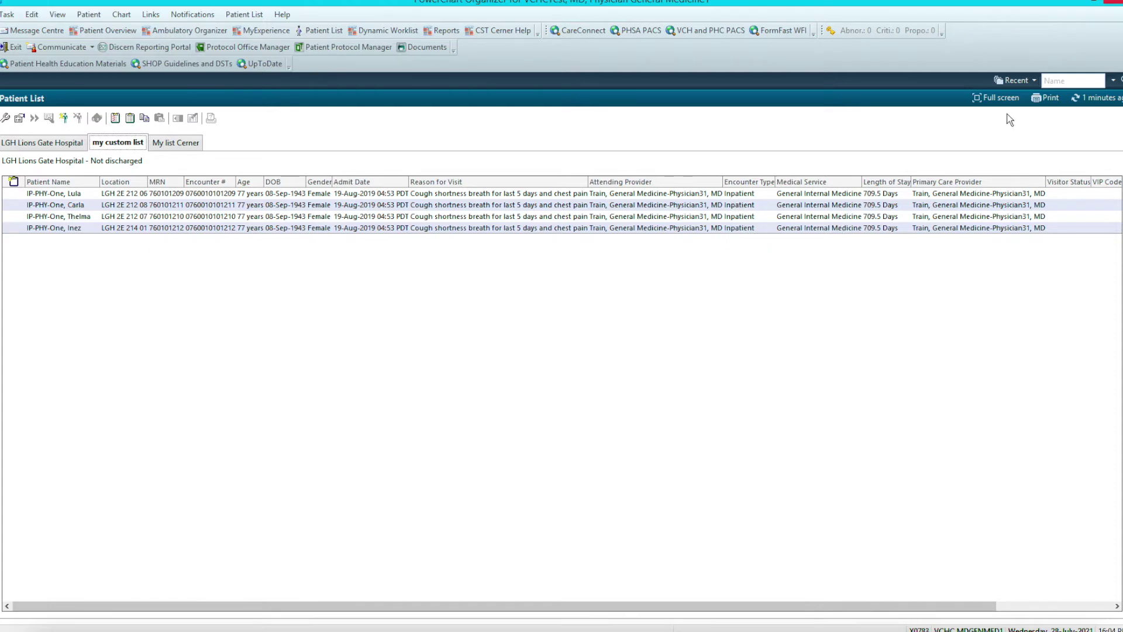
Print the custom patient list to the lgh_4e_l1 printer.
{"action": "left_click", "coordinate": [1047, 100]}
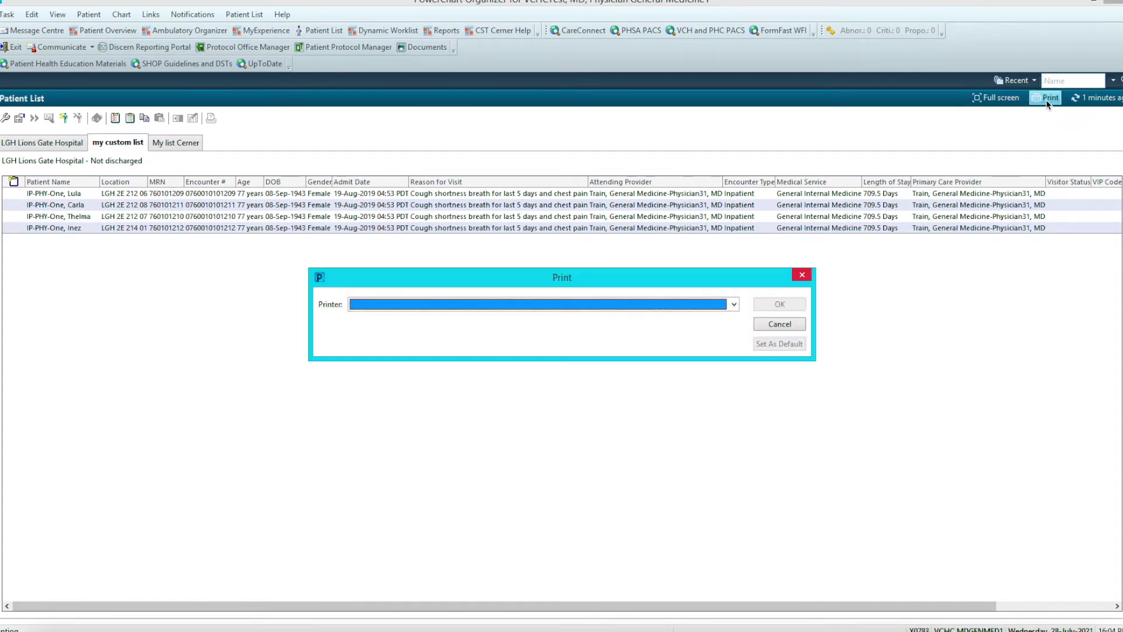
{"action": "left_click", "coordinate": [651, 306]}
{"action": "left_click", "coordinate": [652, 314]}
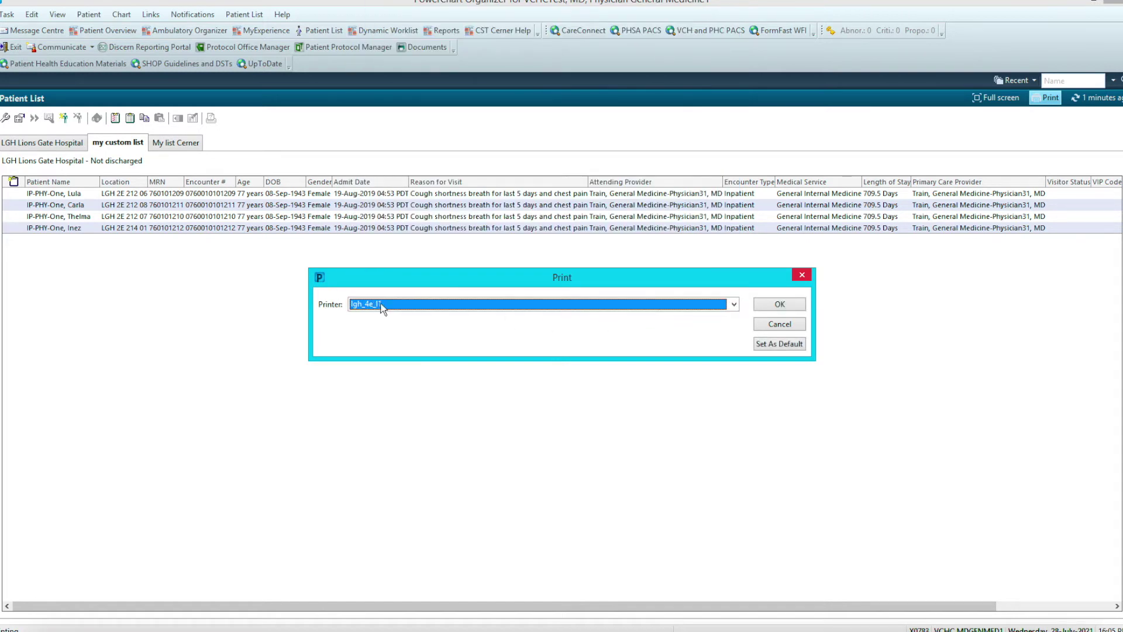
{"action": "left_click", "coordinate": [781, 304]}
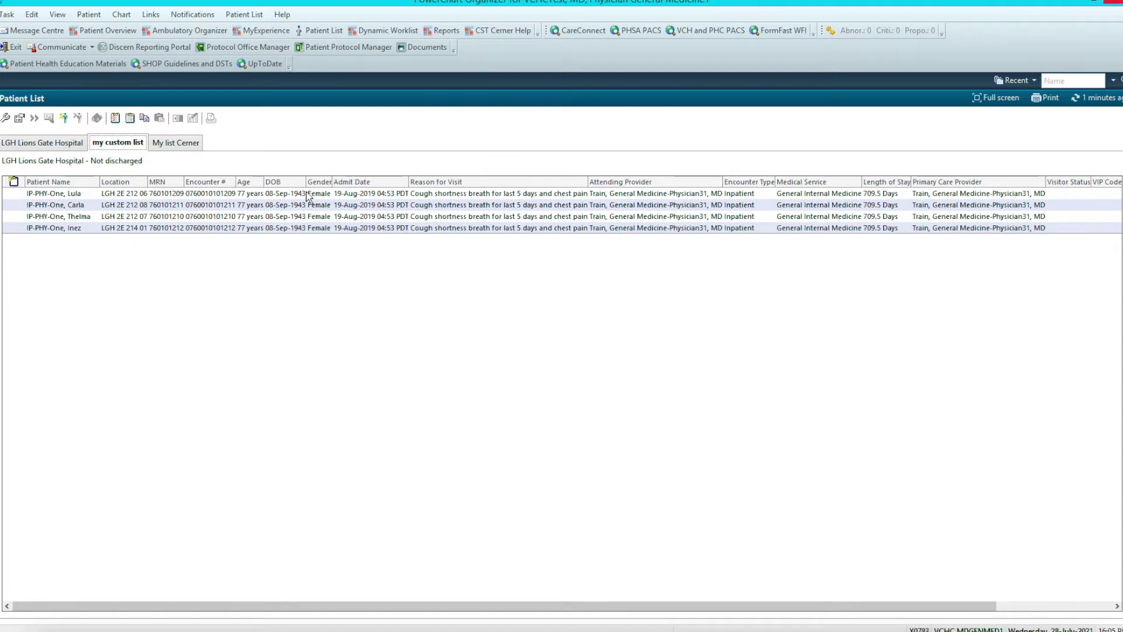
Open the first patient's chart with the Consulting Provider relationship.
{"action": "left_click", "coordinate": [309, 194]}
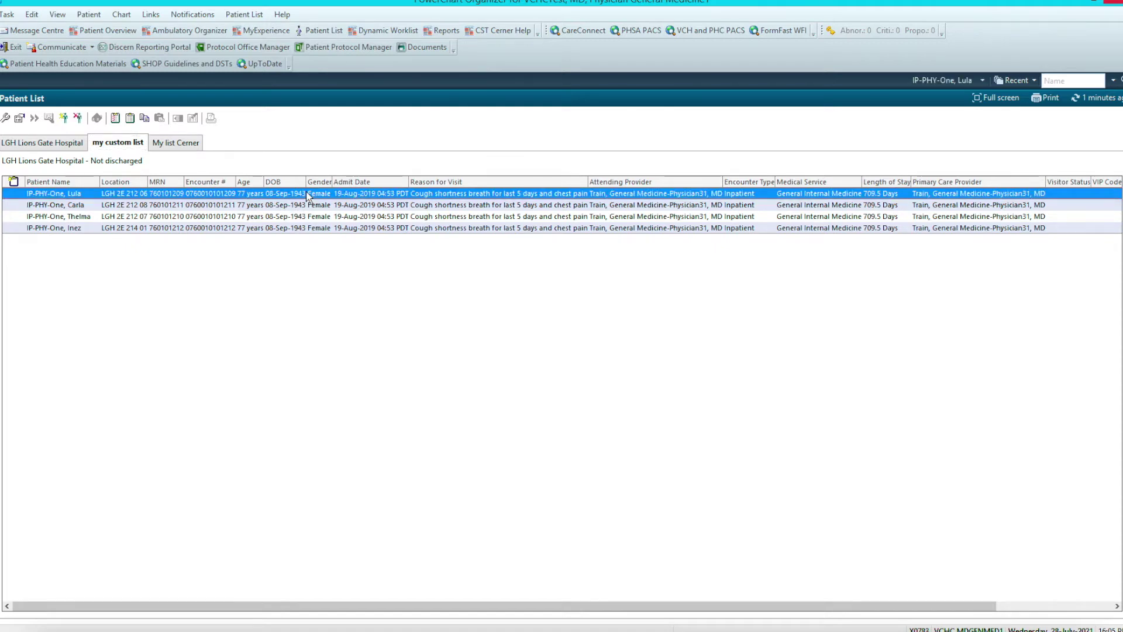
{"action": "double_click", "coordinate": [309, 195]}
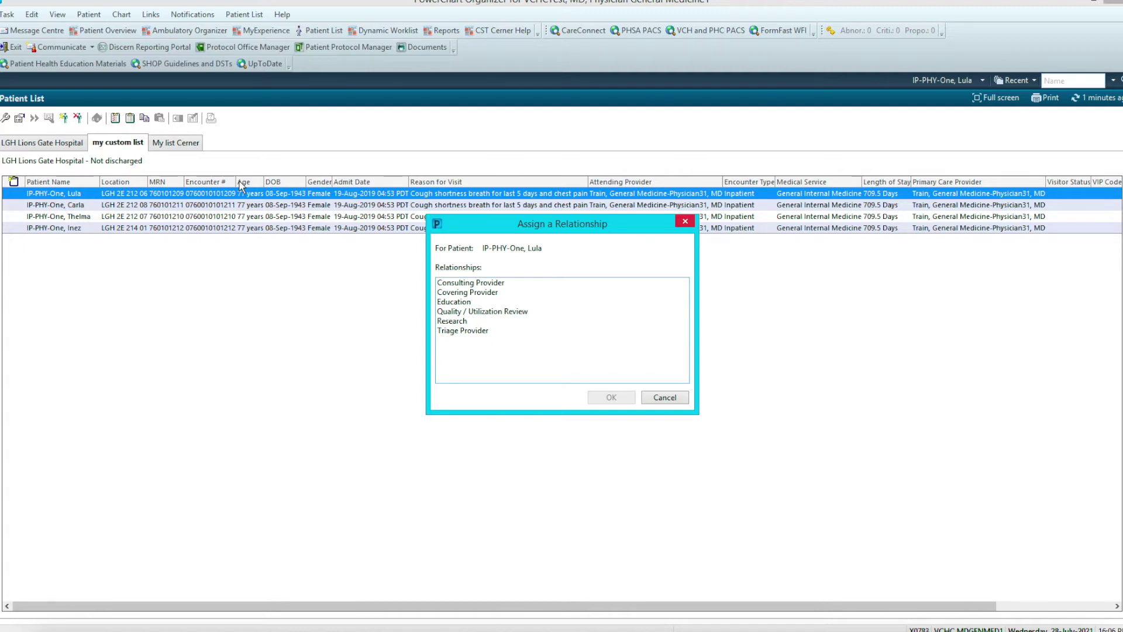
{"action": "left_click", "coordinate": [462, 282]}
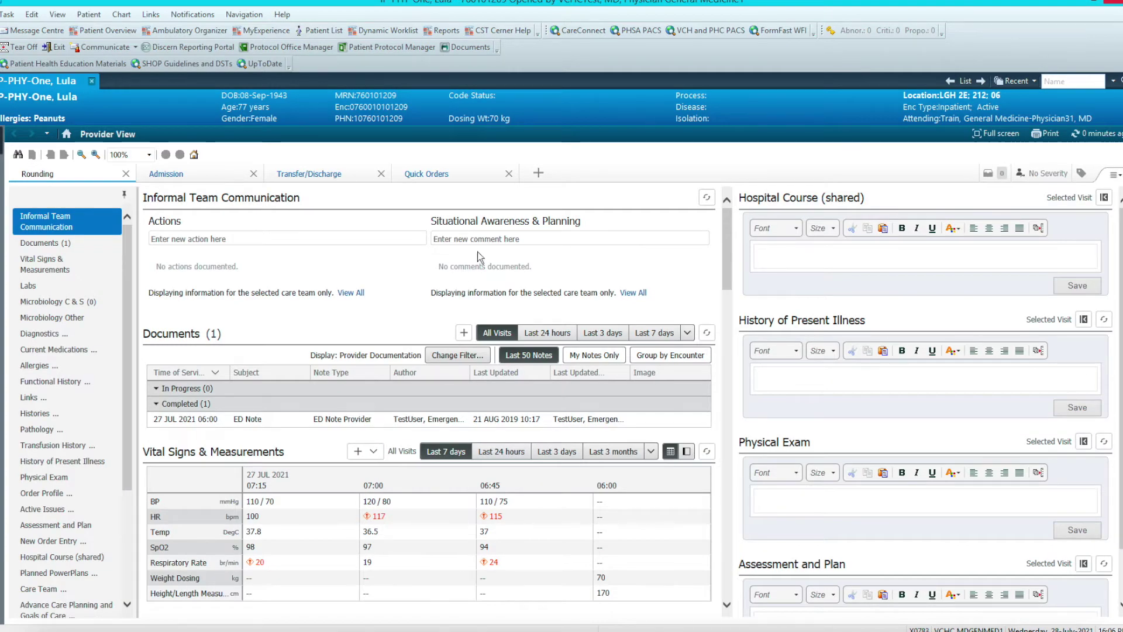
Add Admit to Inpatient (Hospitalist Medicine) from Quick Orders' Admission PowerPlans and expand Patient Disposition.
{"action": "left_click", "coordinate": [441, 180]}
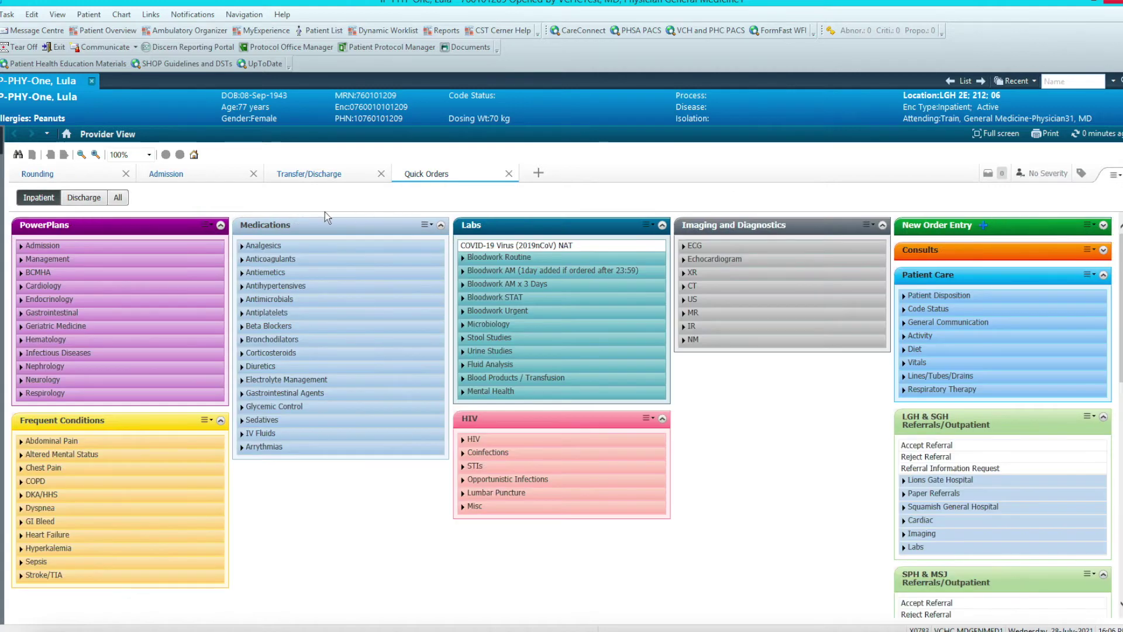
{"action": "left_click", "coordinate": [218, 247]}
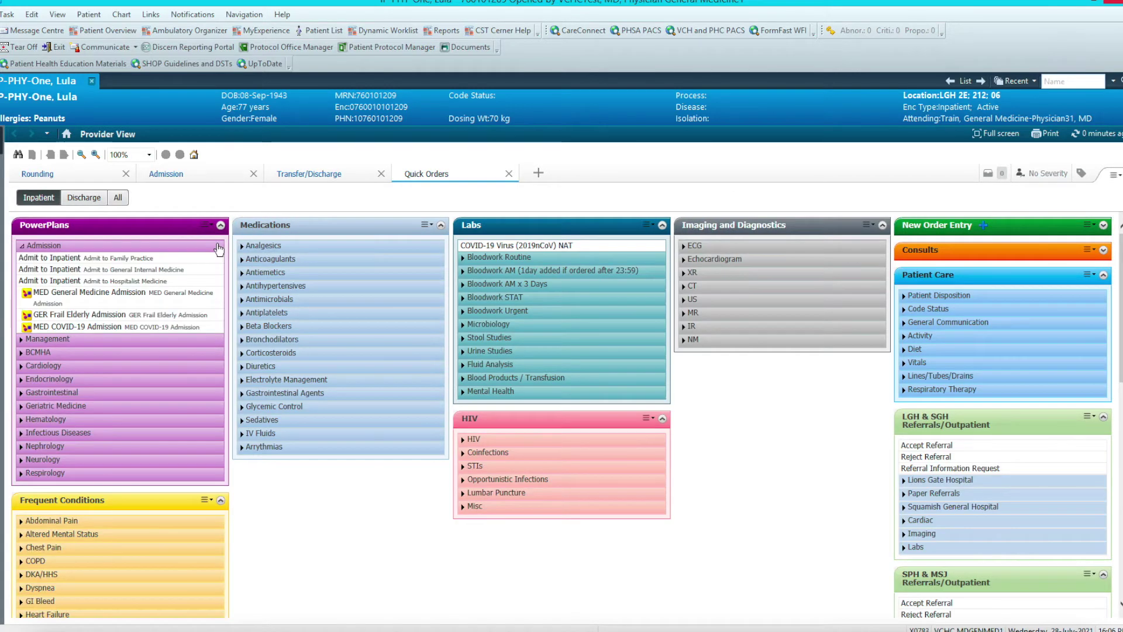
{"action": "left_click", "coordinate": [180, 282]}
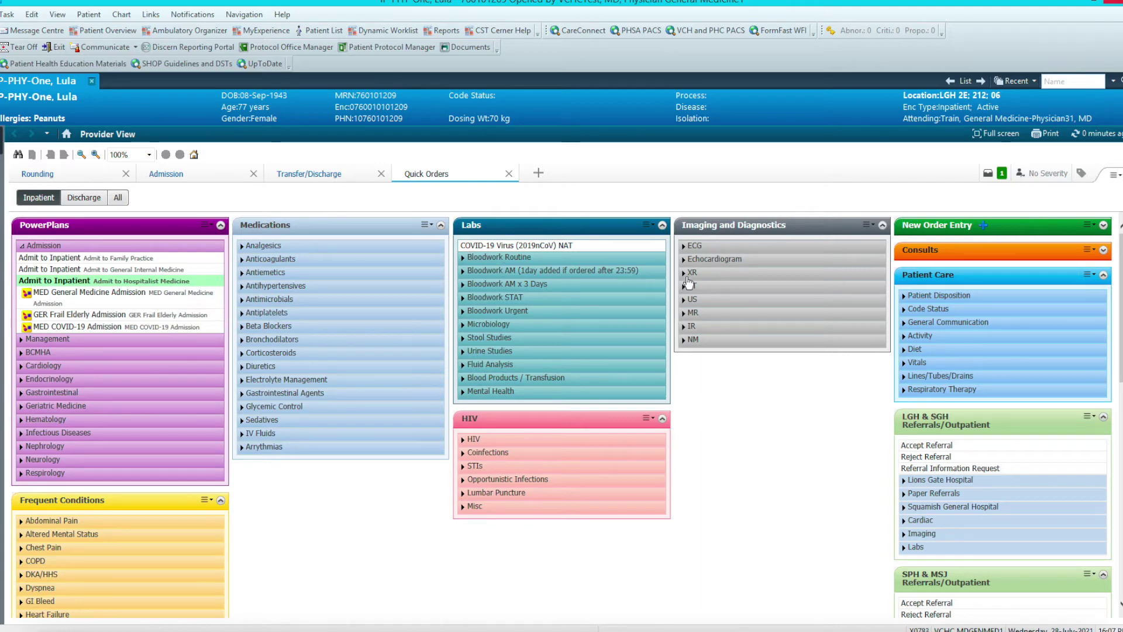
{"action": "left_click", "coordinate": [930, 296]}
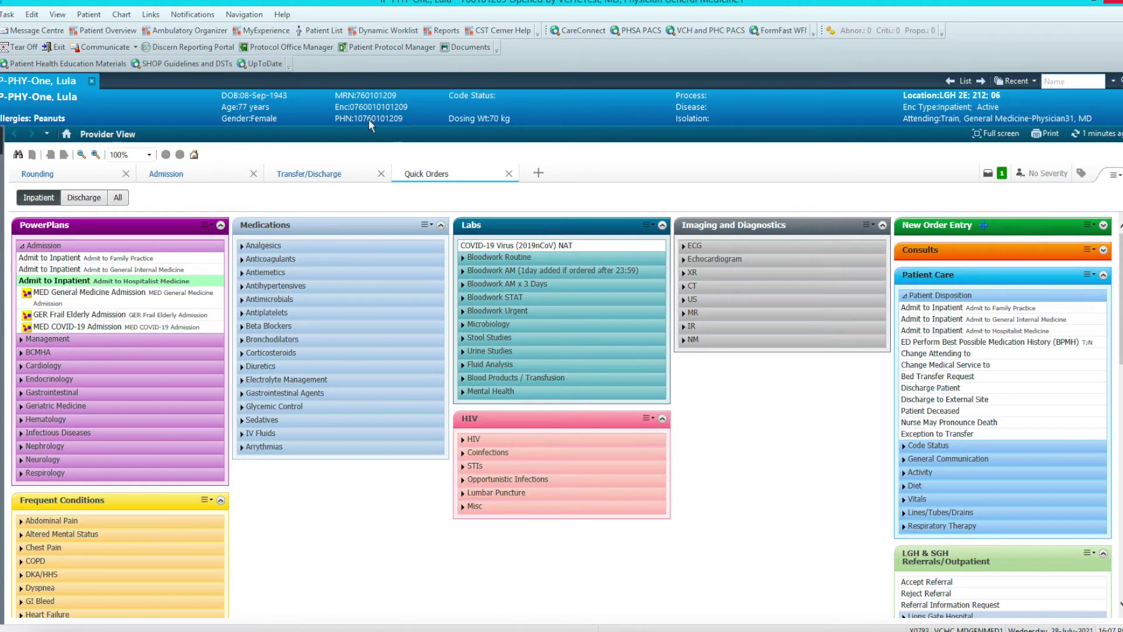
Attempt to sign the admission order, cancel the admitting-physician prompt, and return to the Patient List.
{"action": "left_click", "coordinate": [1002, 174]}
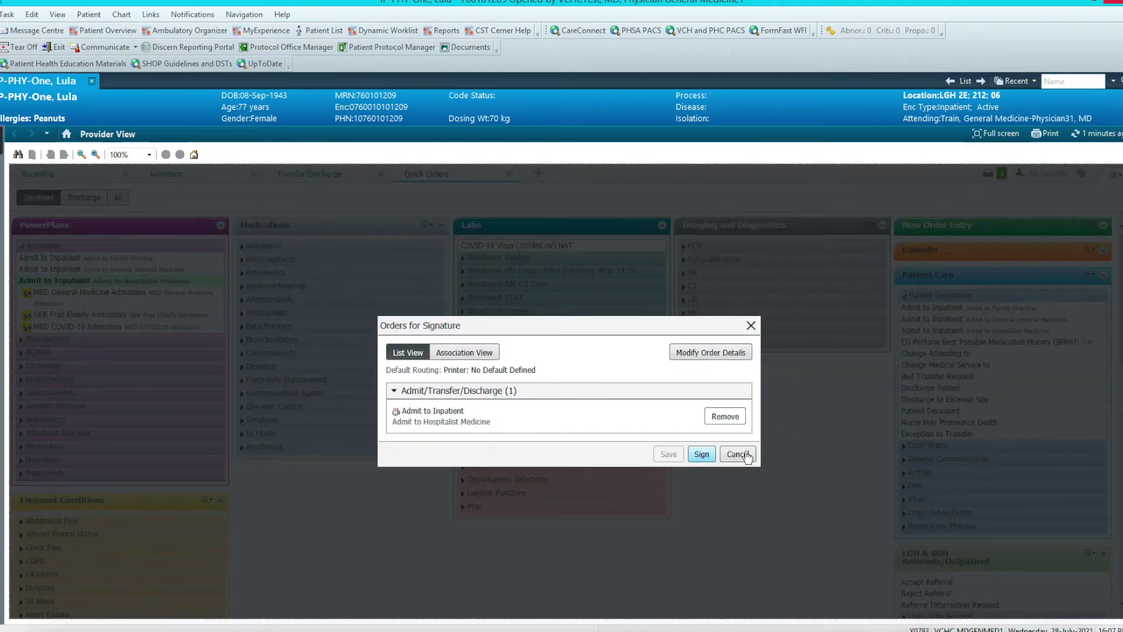
{"action": "left_click", "coordinate": [708, 459]}
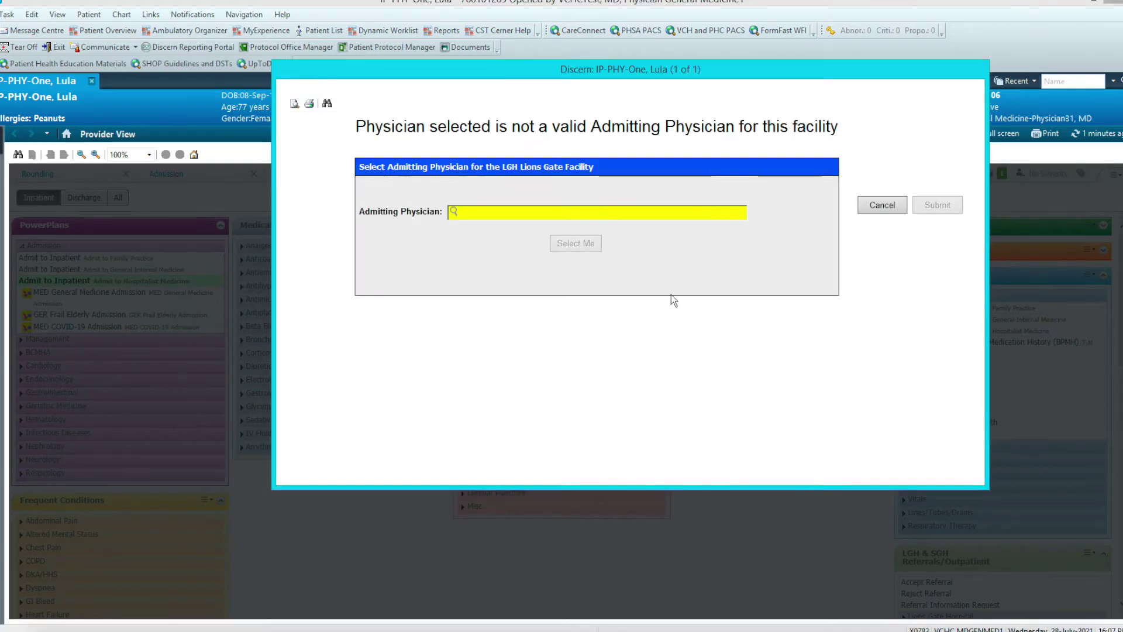
{"action": "left_click", "coordinate": [884, 206]}
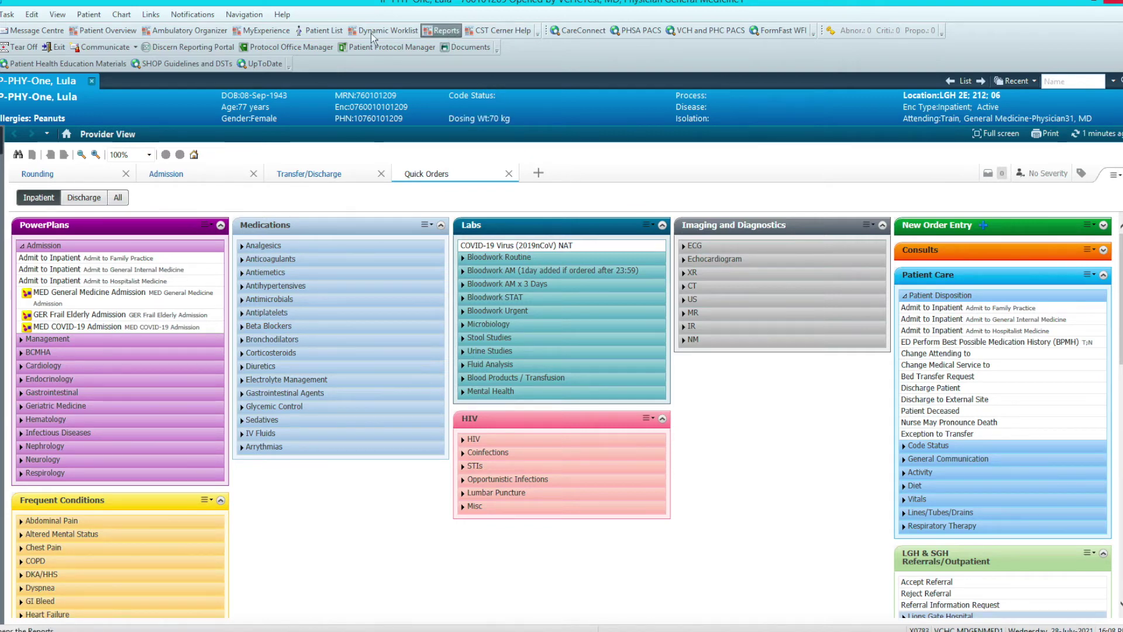
{"action": "left_click", "coordinate": [335, 31]}
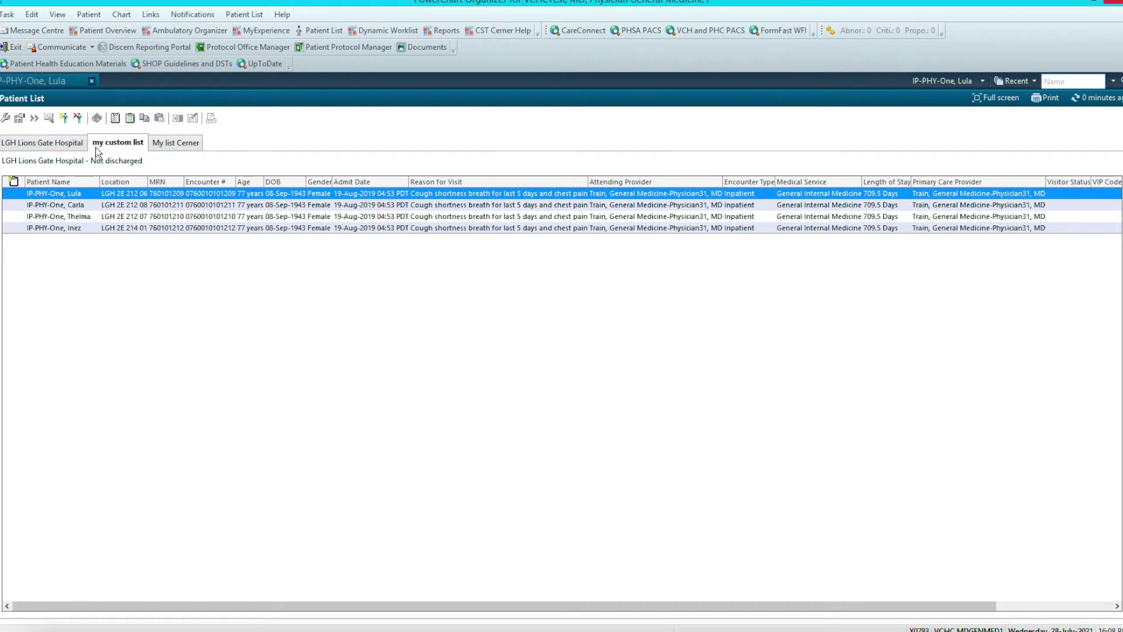
Return to the first patient's chart on the Rounding page showing vitals and labs.
{"action": "left_click", "coordinate": [69, 84]}
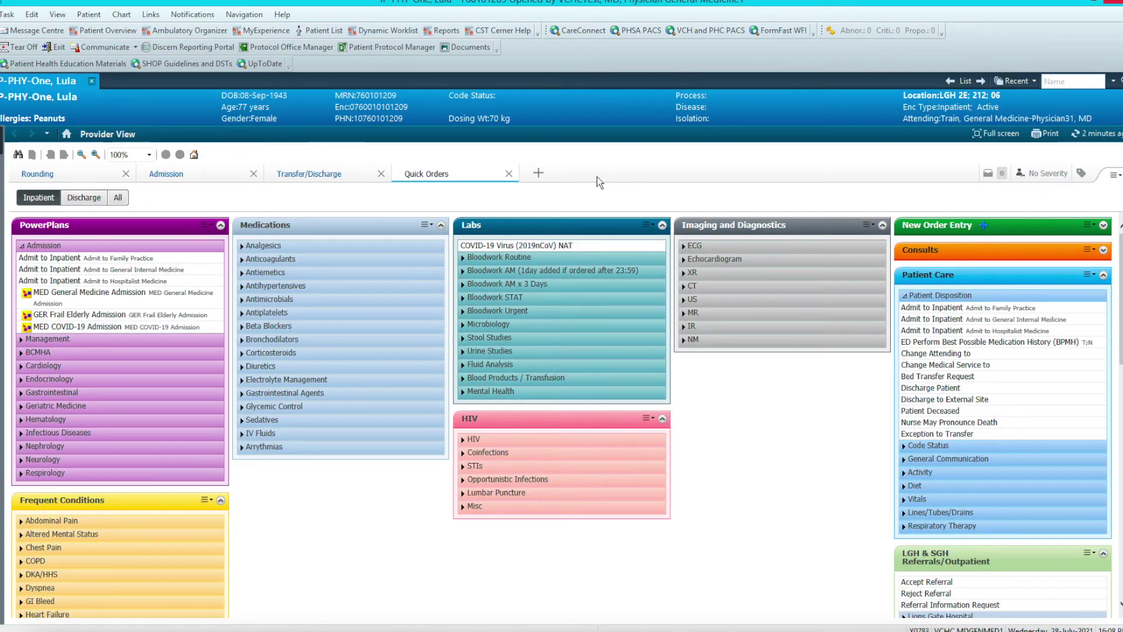
{"action": "left_click", "coordinate": [95, 179]}
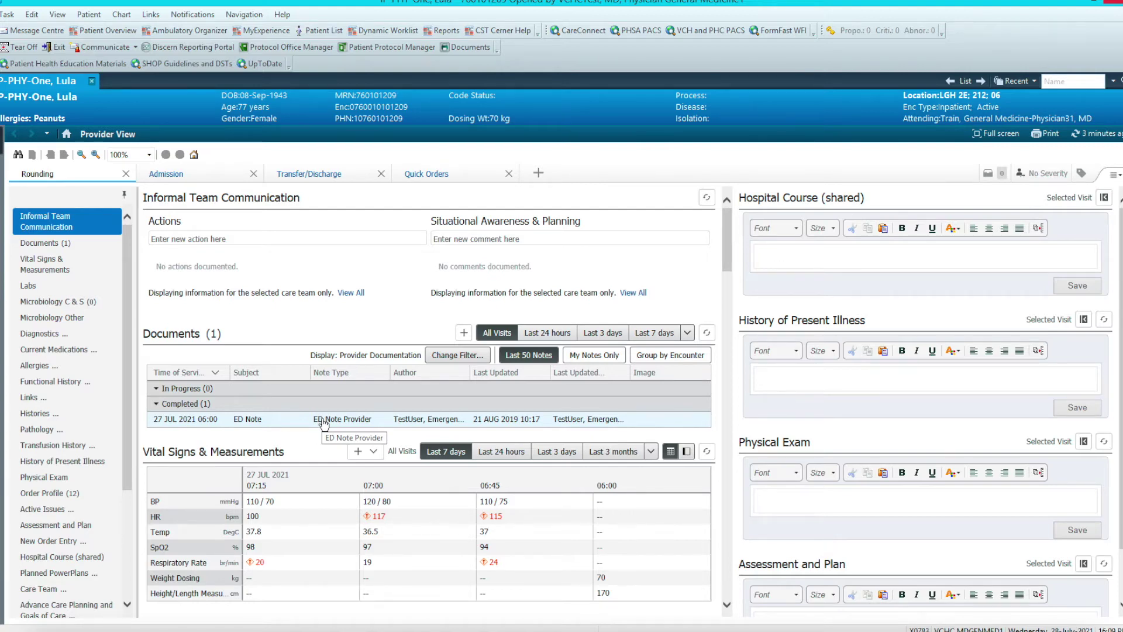
{"action": "scroll", "coordinate": [323, 422], "scroll_direction": "down", "scroll_amount": 3}
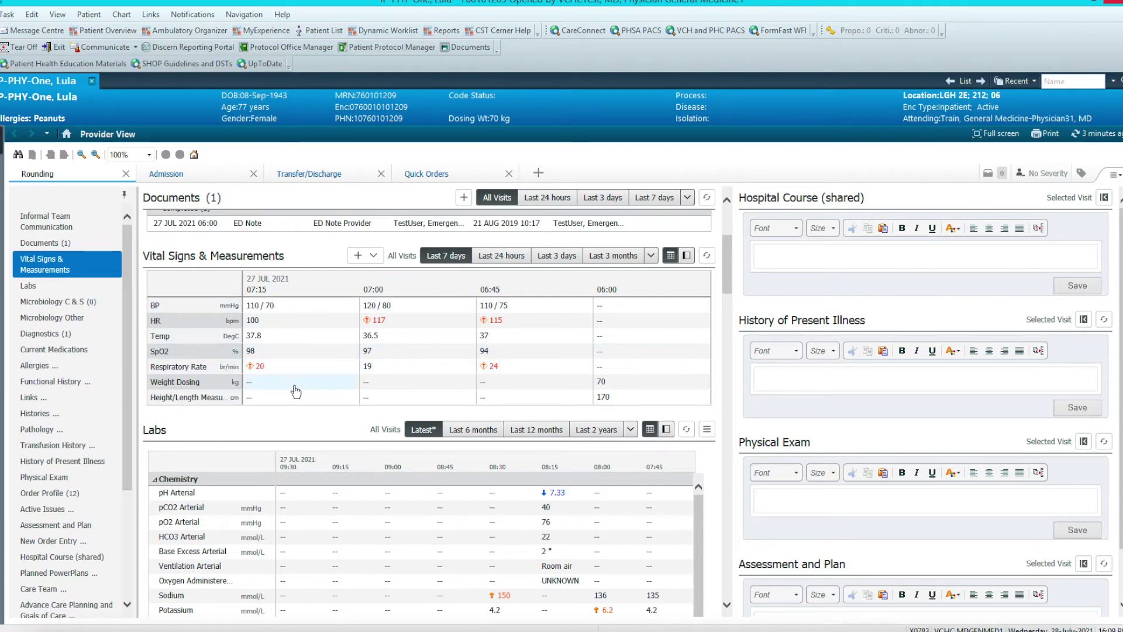
Review the patient's current medications and diagnostics results on the Rounding page.
{"action": "scroll", "coordinate": [293, 386], "scroll_direction": "down", "scroll_amount": 2}
{"action": "scroll", "coordinate": [268, 420], "scroll_direction": "down", "scroll_amount": 2}
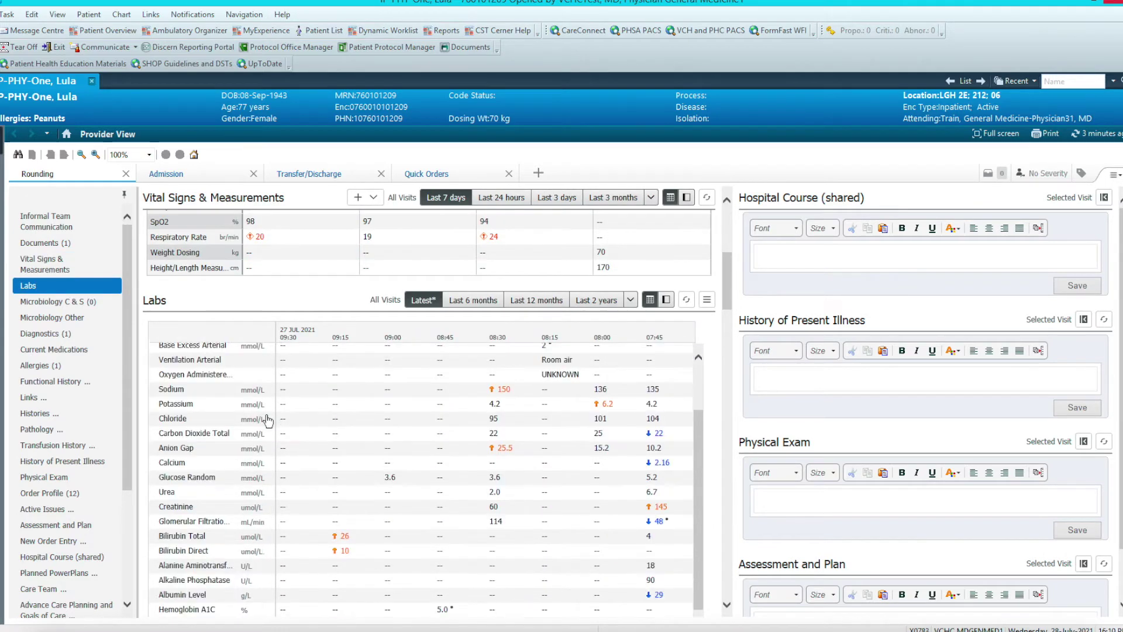
{"action": "scroll", "coordinate": [267, 420], "scroll_direction": "down", "scroll_amount": 8}
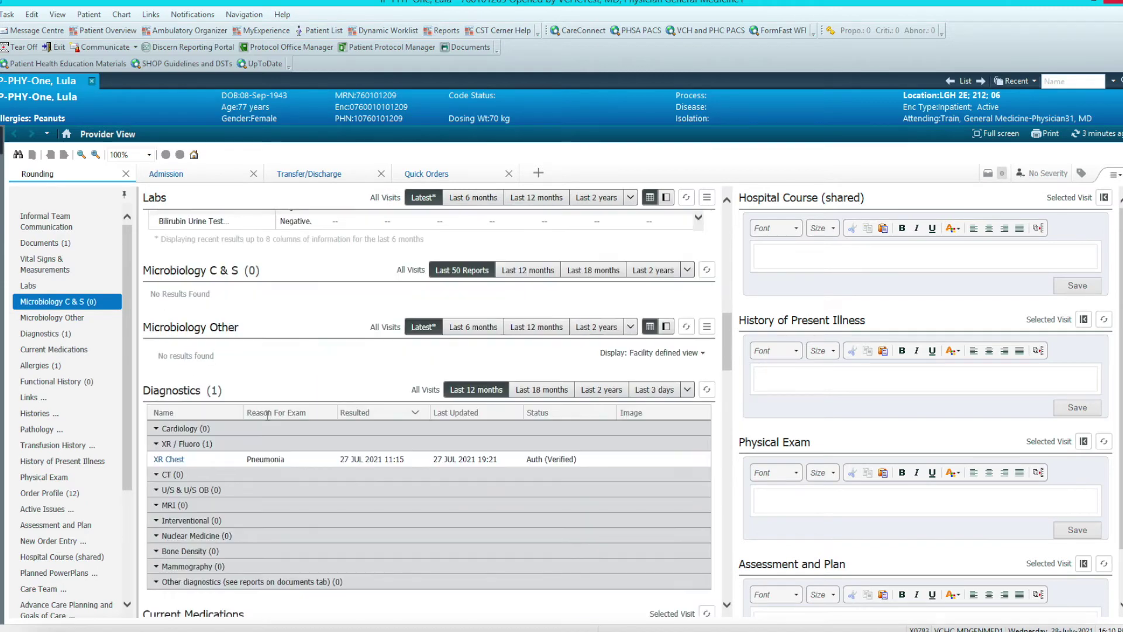
{"action": "left_click", "coordinate": [94, 349]}
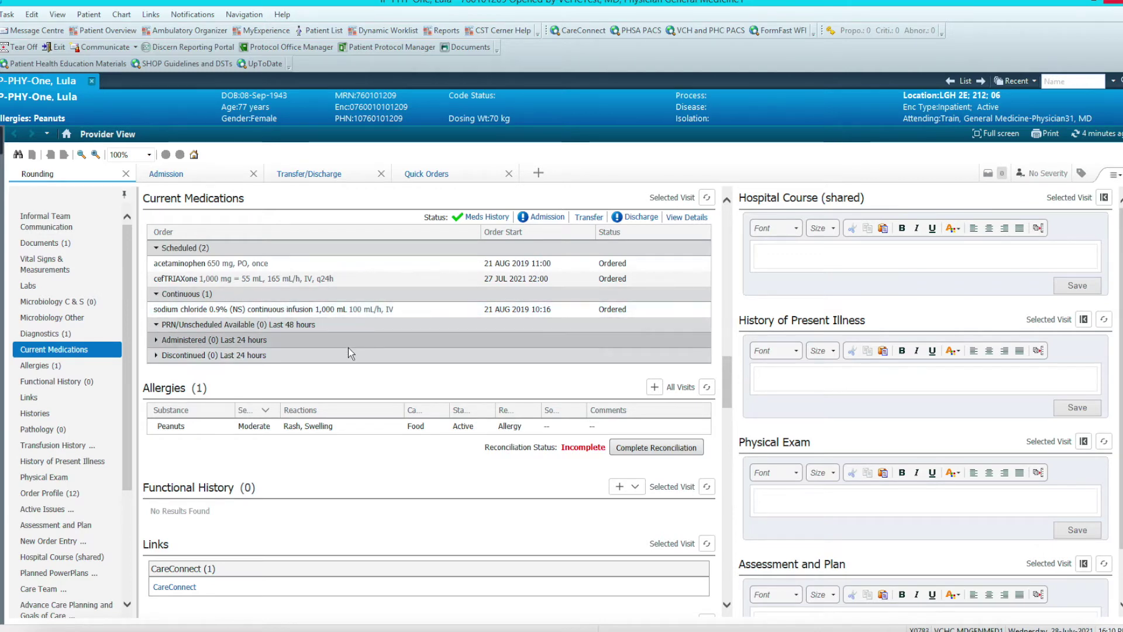
{"action": "scroll", "coordinate": [349, 348], "scroll_direction": "up", "scroll_amount": 3}
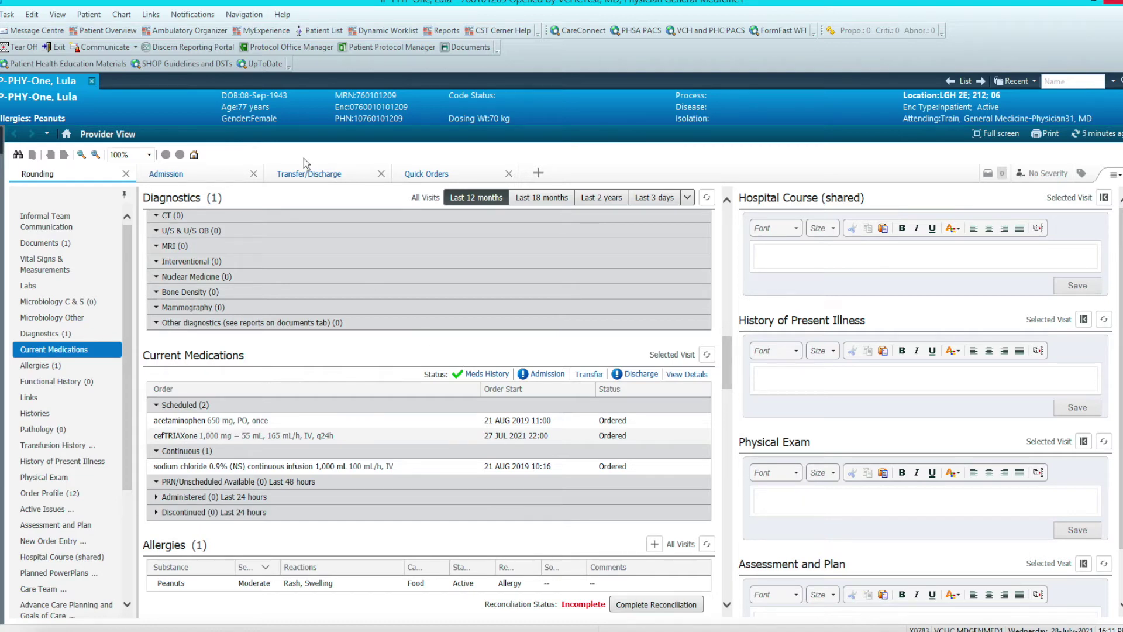
Open the second patient's chart from the custom list on Quick Orders.
{"action": "left_click", "coordinate": [328, 31]}
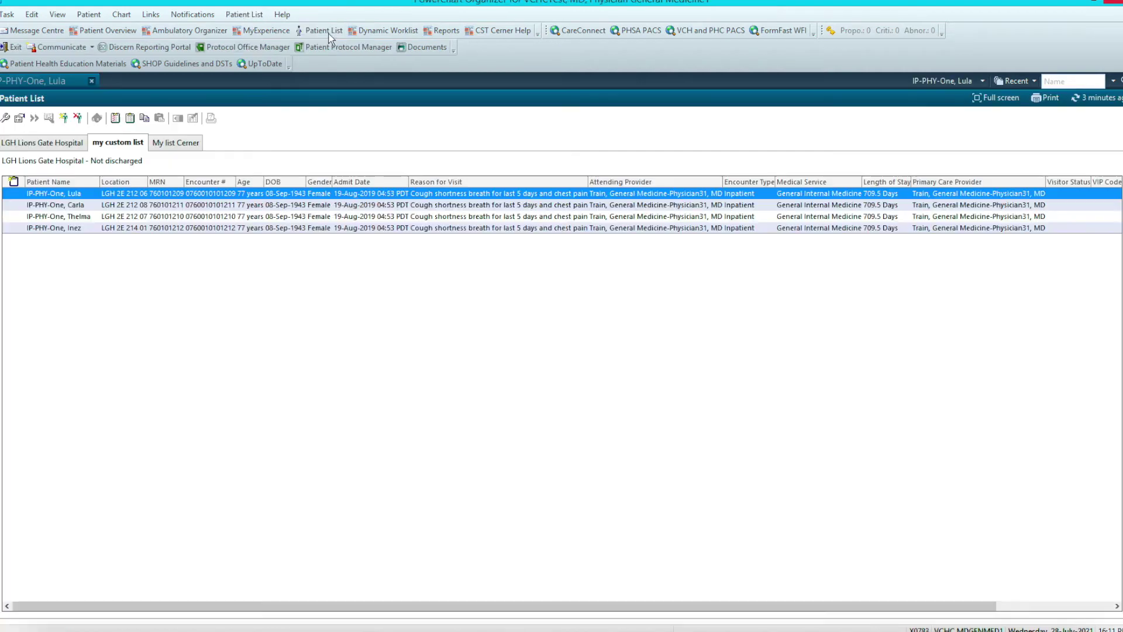
{"action": "double_click", "coordinate": [280, 193]}
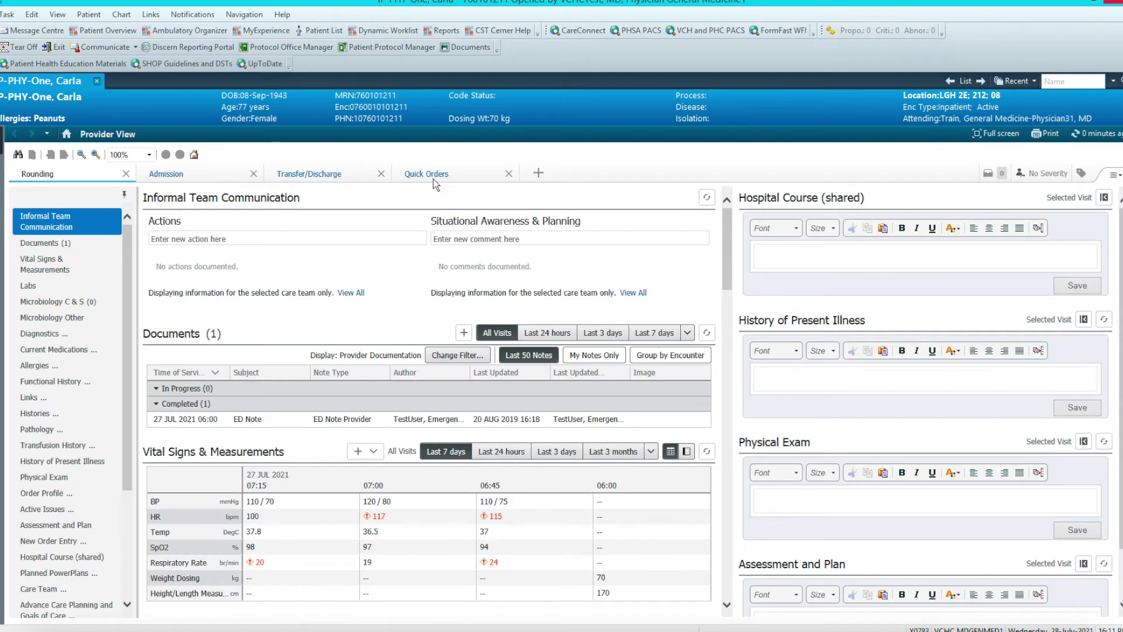
{"action": "left_click", "coordinate": [435, 182]}
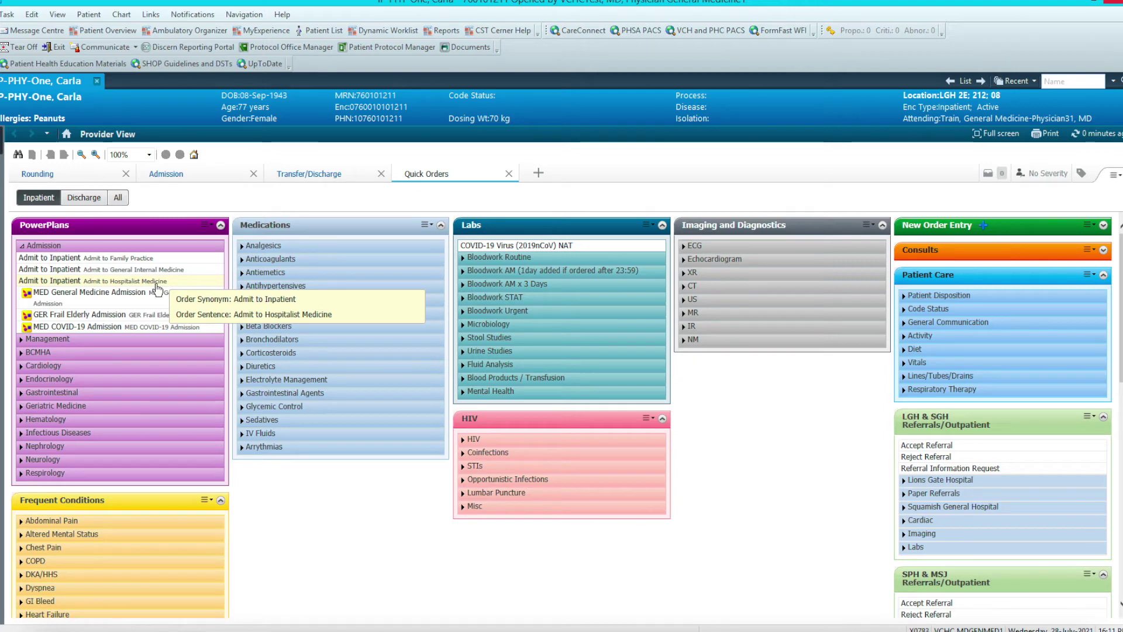
Add Admit to Inpatient, try signing it, and cancel the admitting-physician prompt.
{"action": "left_click", "coordinate": [157, 285]}
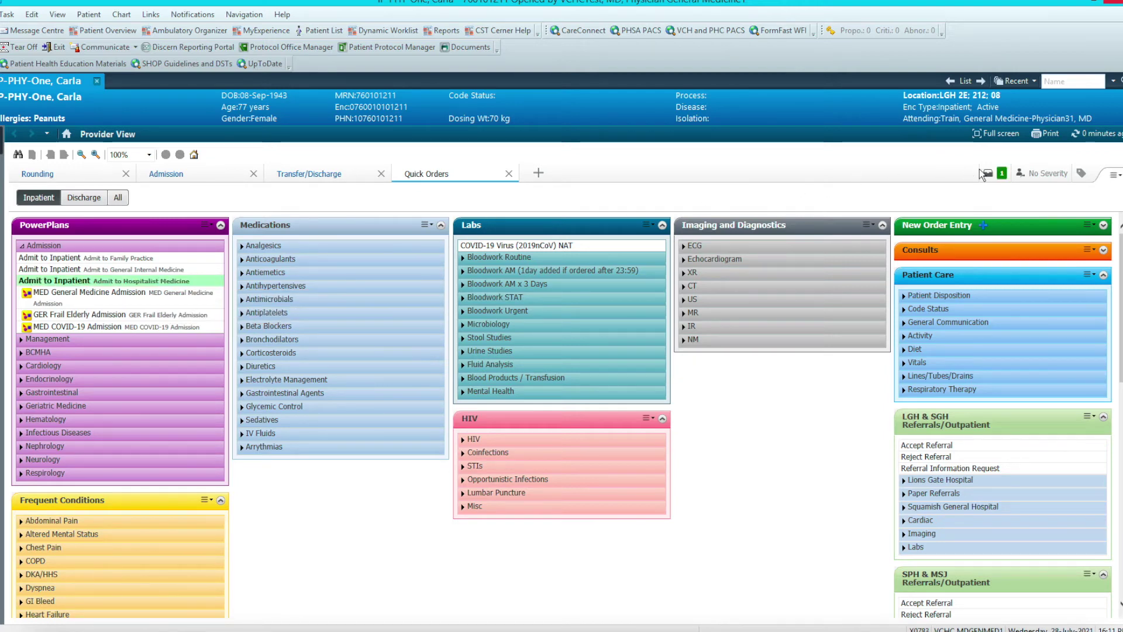
{"action": "left_click", "coordinate": [997, 172]}
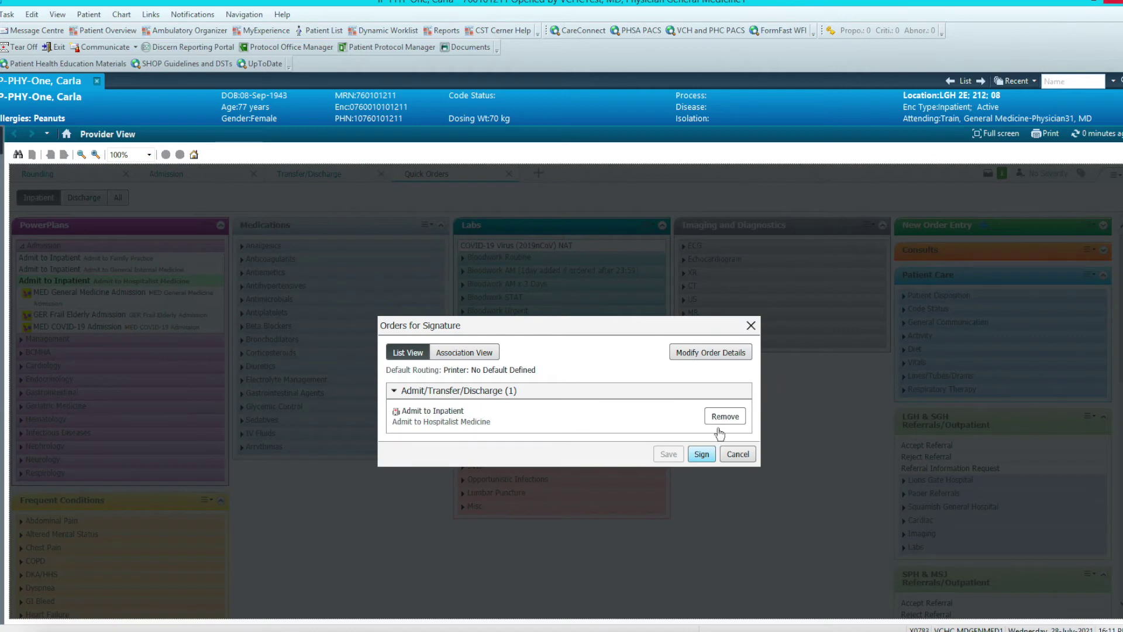
{"action": "left_click", "coordinate": [701, 454]}
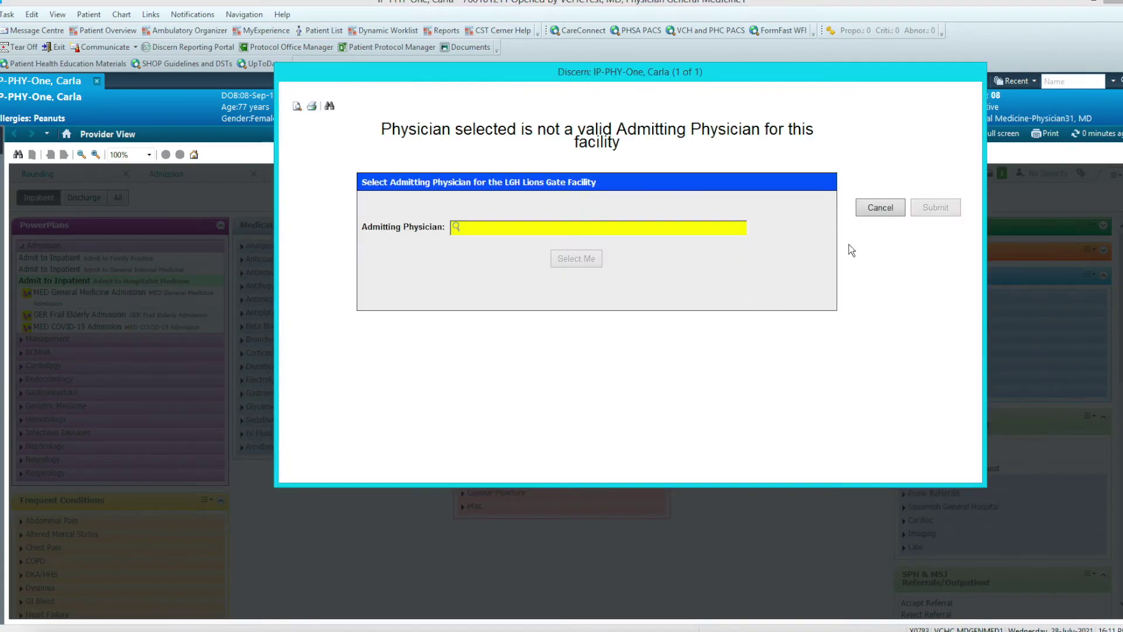
{"action": "left_click", "coordinate": [880, 207]}
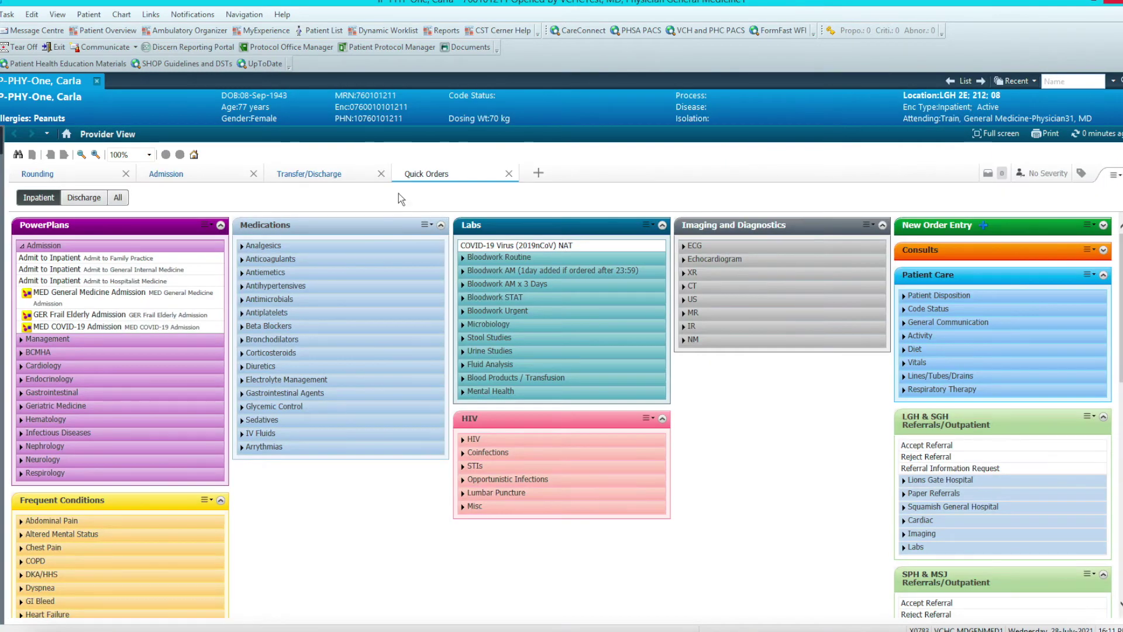
Review Rounding labs and Last 2 years microbiology for the second patient, then return to the Patient List.
{"action": "left_click", "coordinate": [100, 173]}
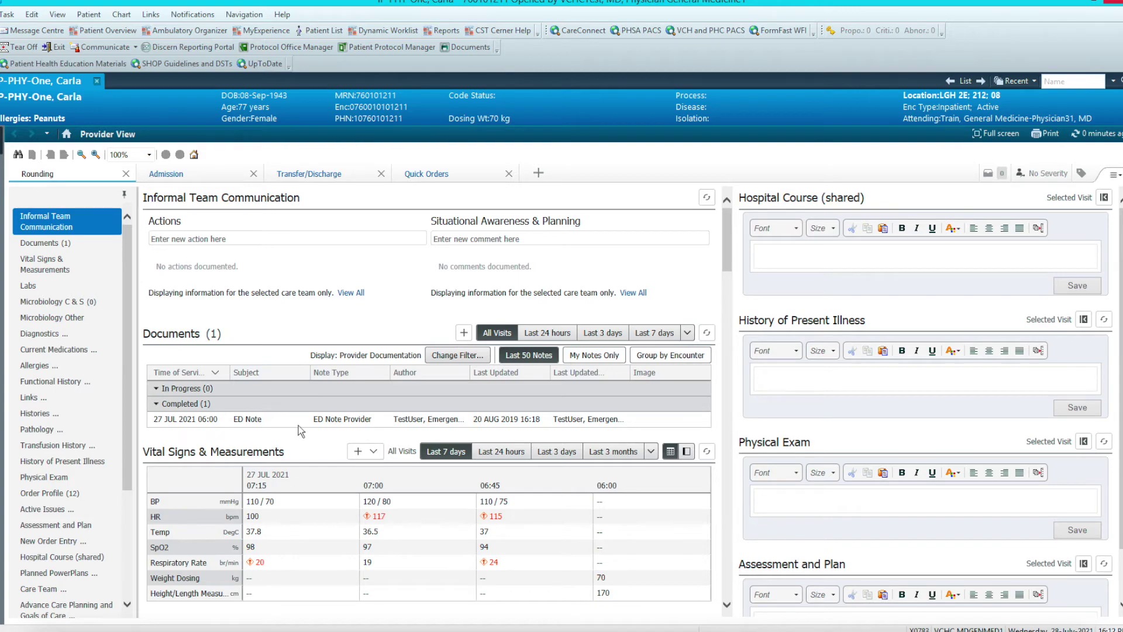
{"action": "scroll", "coordinate": [311, 461], "scroll_direction": "down", "scroll_amount": 10}
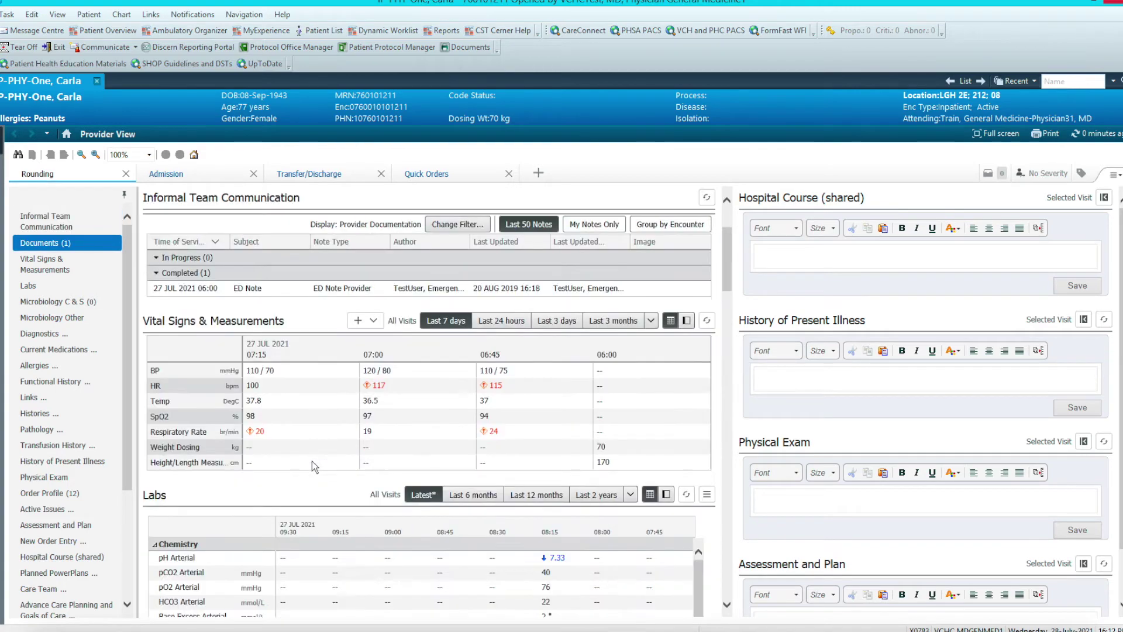
{"action": "scroll", "coordinate": [311, 461], "scroll_direction": "down", "scroll_amount": 8}
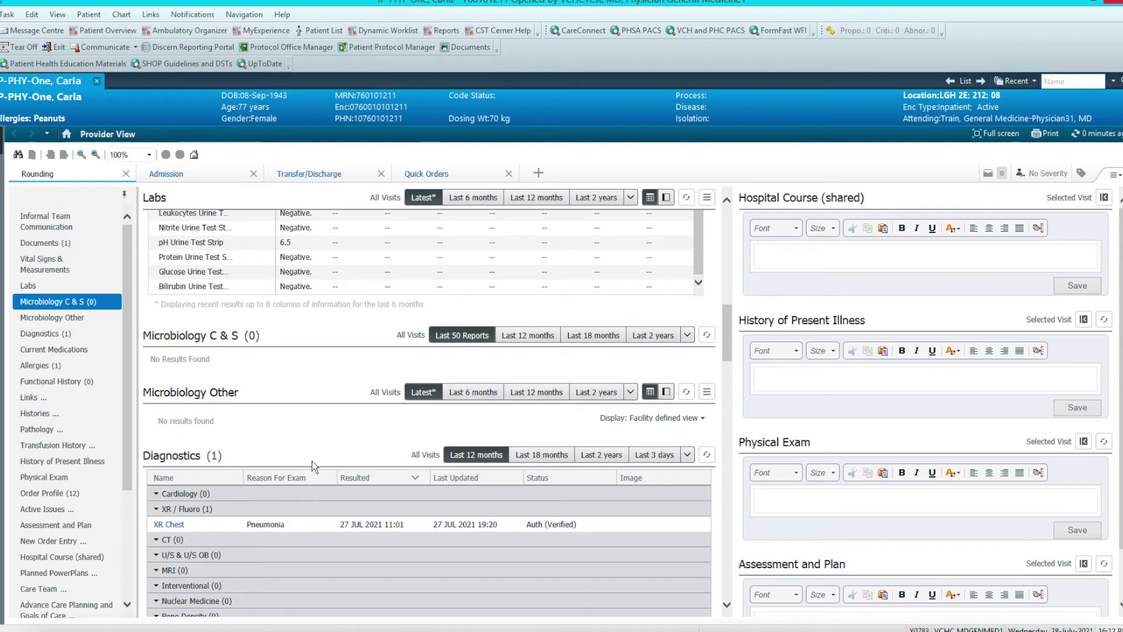
{"action": "left_click", "coordinate": [580, 396]}
{"action": "left_click", "coordinate": [340, 31]}
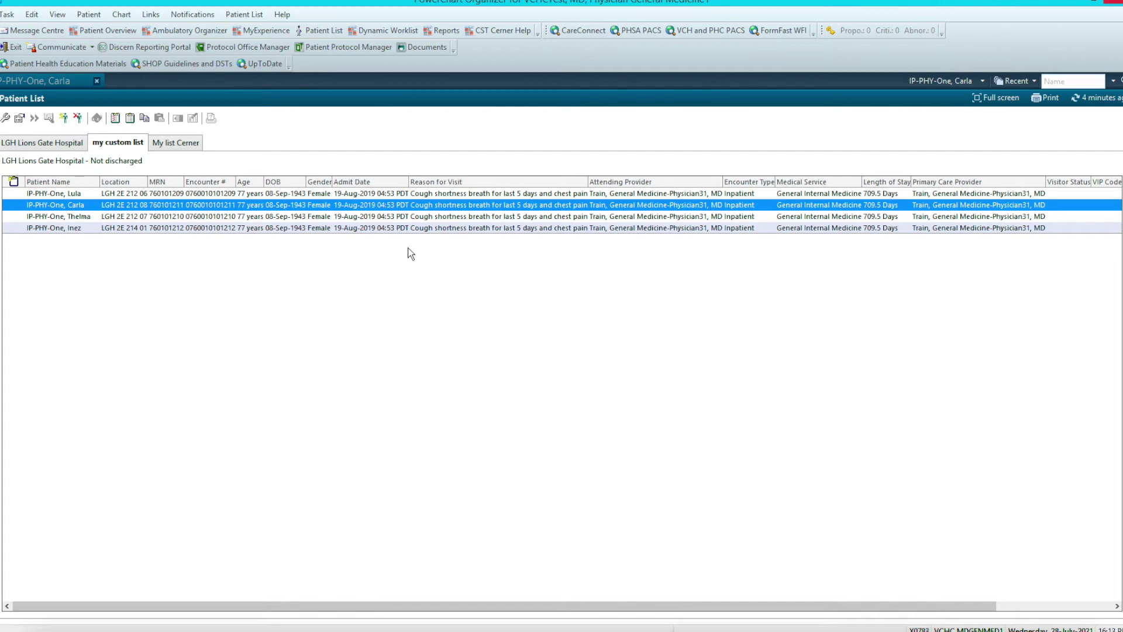
Open the first patient's Rounding page and place the cursor in the Assessment and Plan note.
{"action": "double_click", "coordinate": [473, 194]}
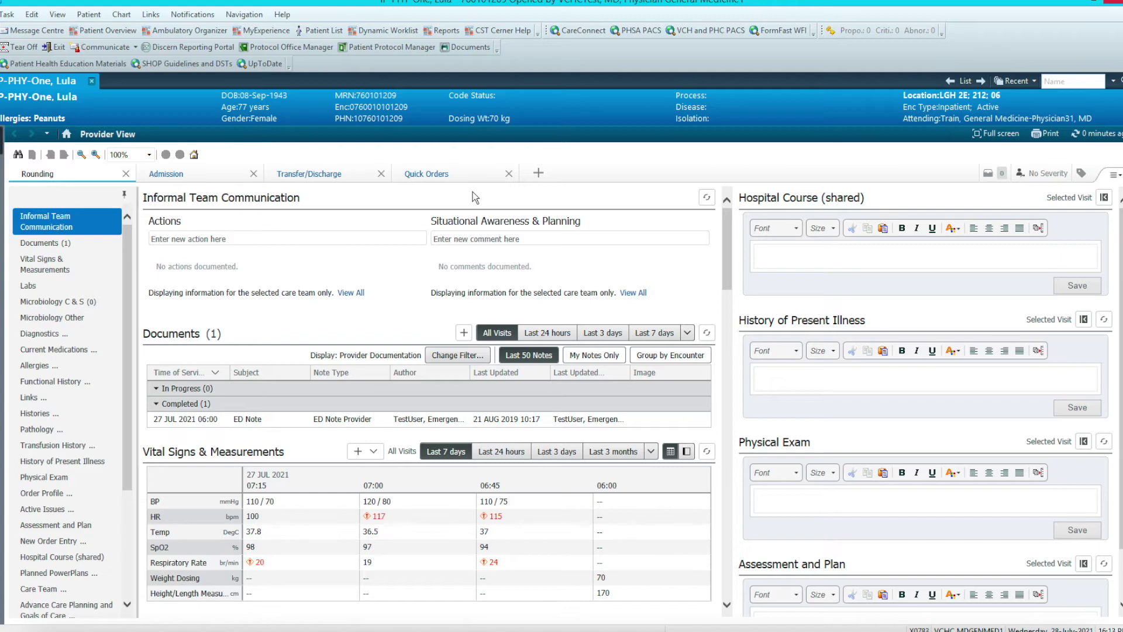
{"action": "left_click", "coordinate": [429, 178]}
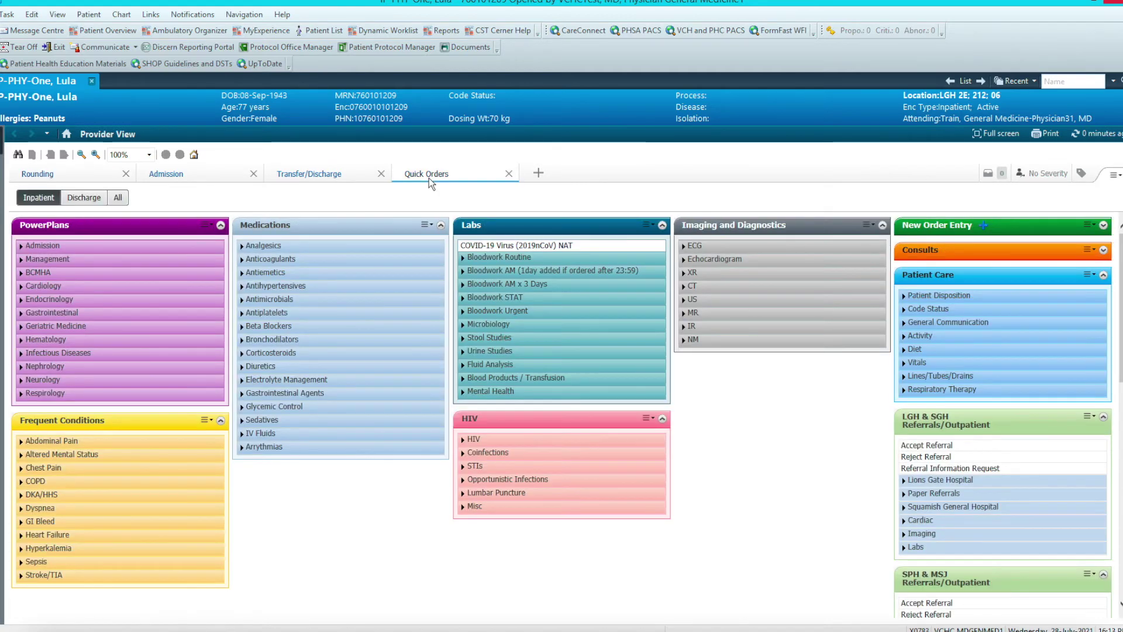
{"action": "left_click", "coordinate": [84, 175]}
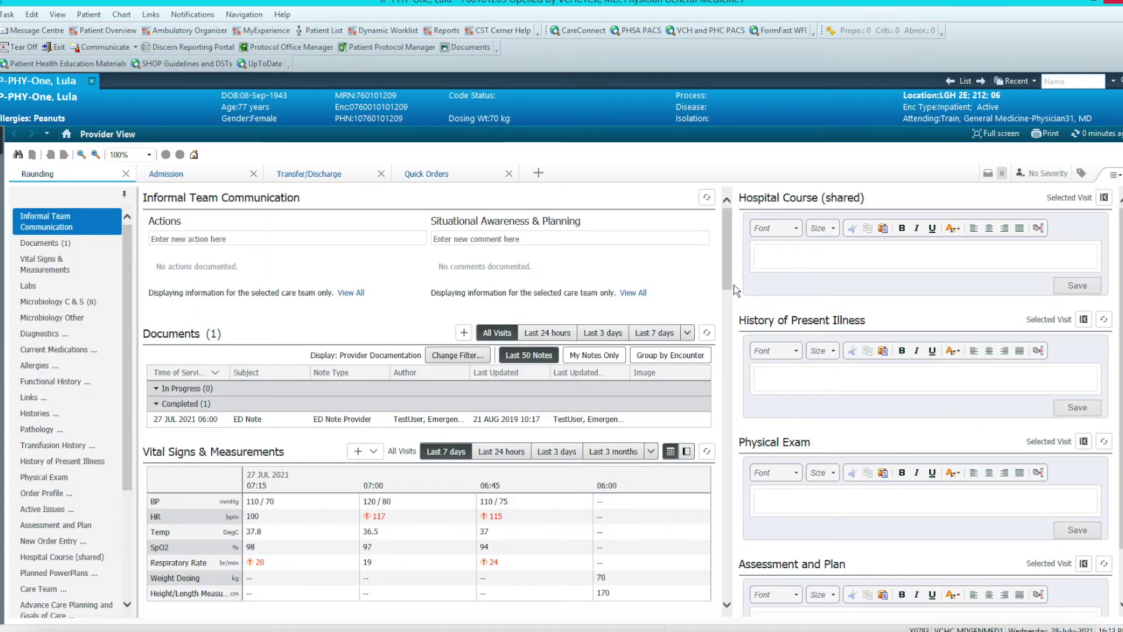
{"action": "scroll", "coordinate": [843, 375], "scroll_direction": "down", "scroll_amount": 1}
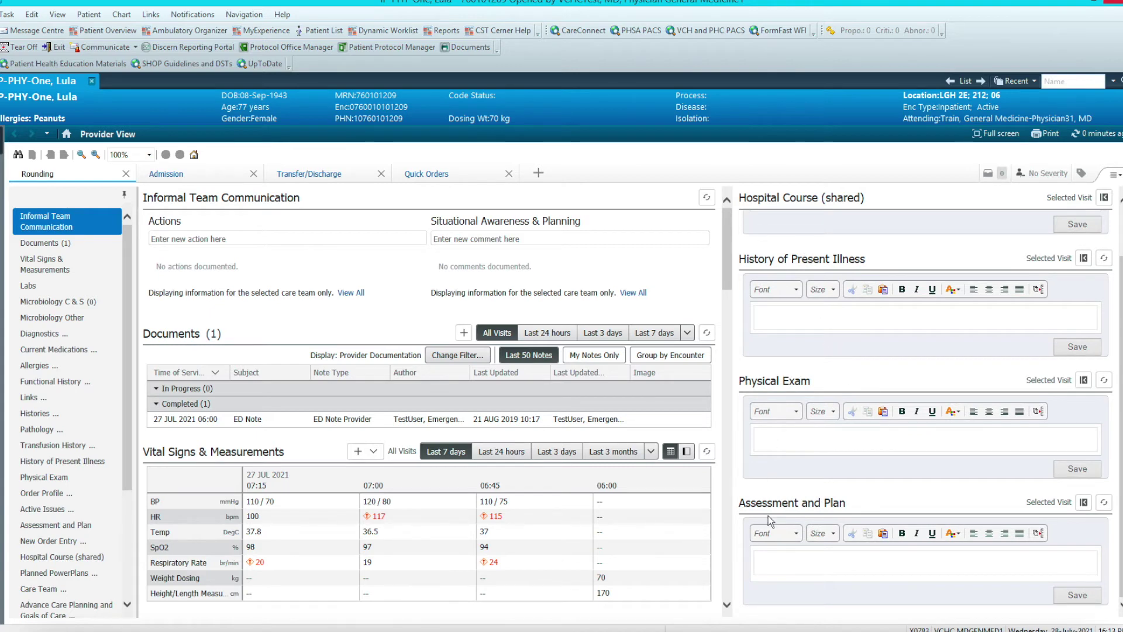
{"action": "left_click", "coordinate": [779, 559]}
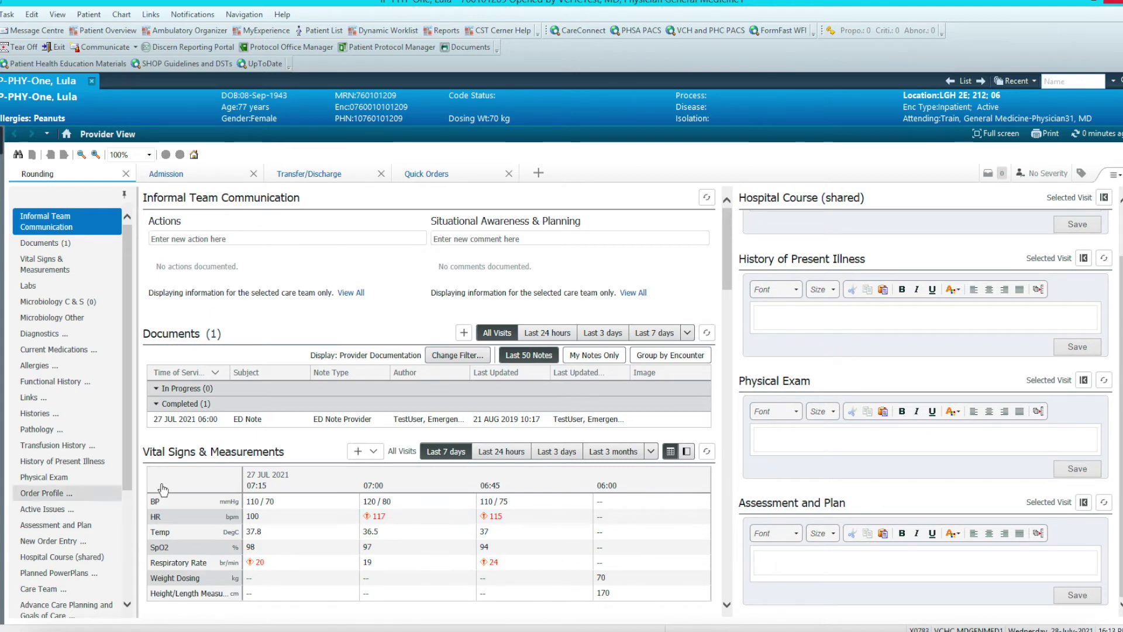
{"action": "left_click", "coordinate": [794, 562]}
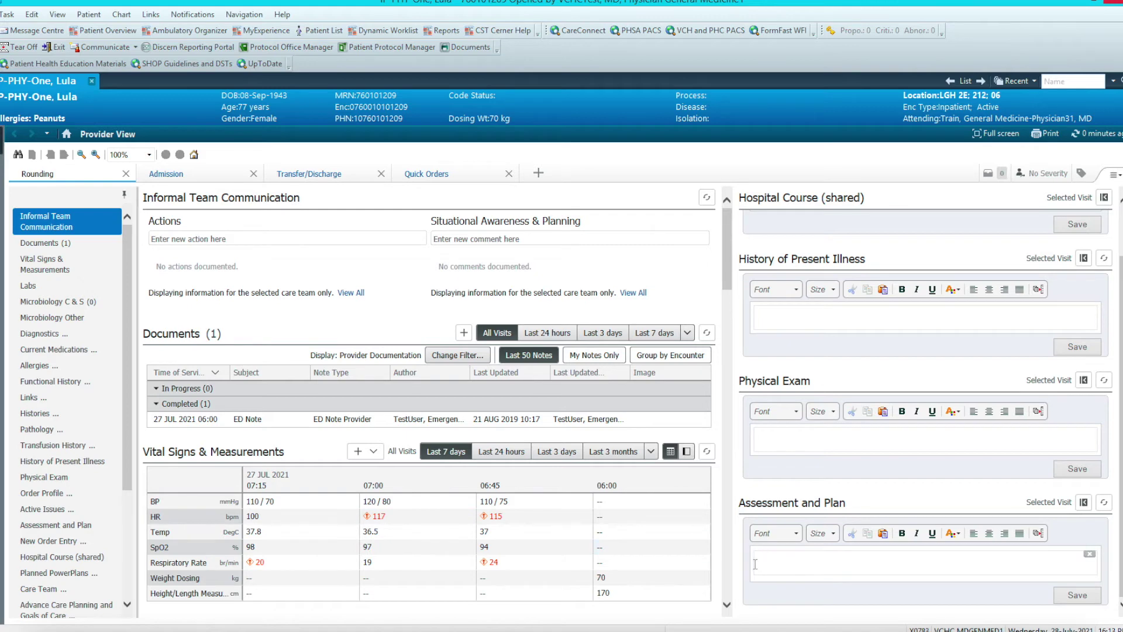
Mark Chest pain on breathing and Hypertension as This Visit problems in Active Issues.
{"action": "scroll", "coordinate": [348, 535], "scroll_direction": "down", "scroll_amount": 10}
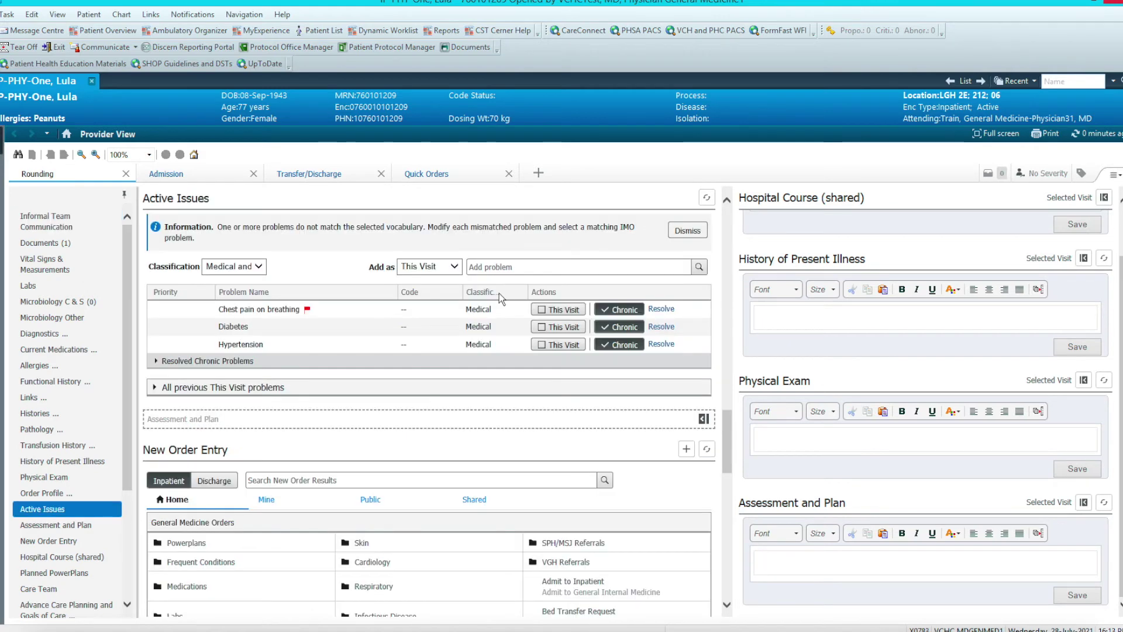
{"action": "left_click", "coordinate": [556, 315]}
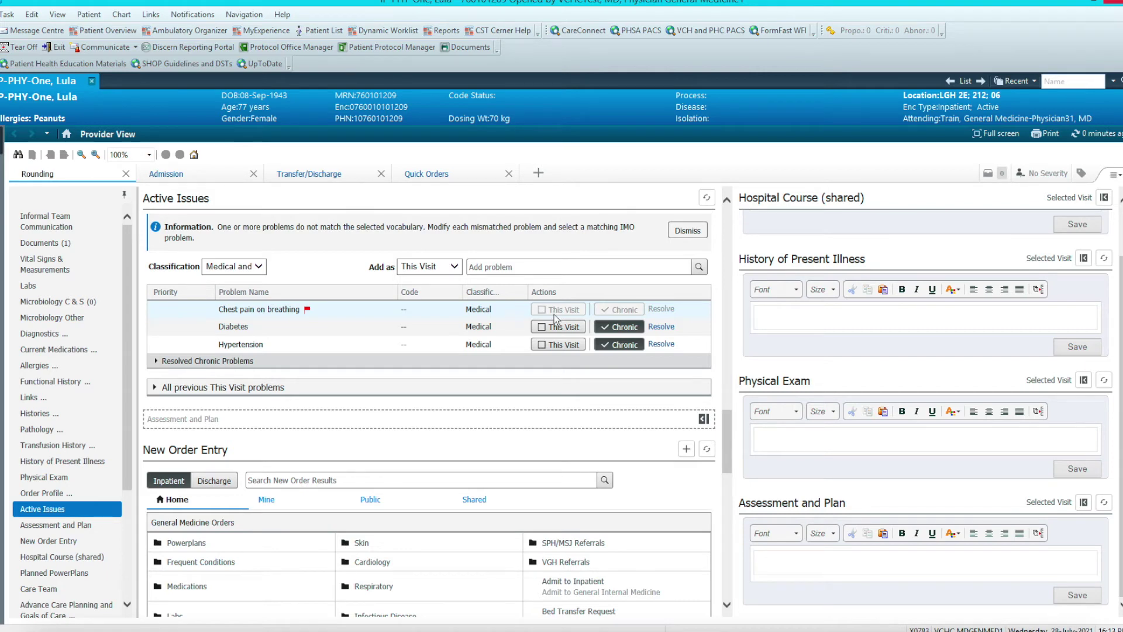
{"action": "left_click", "coordinate": [564, 347]}
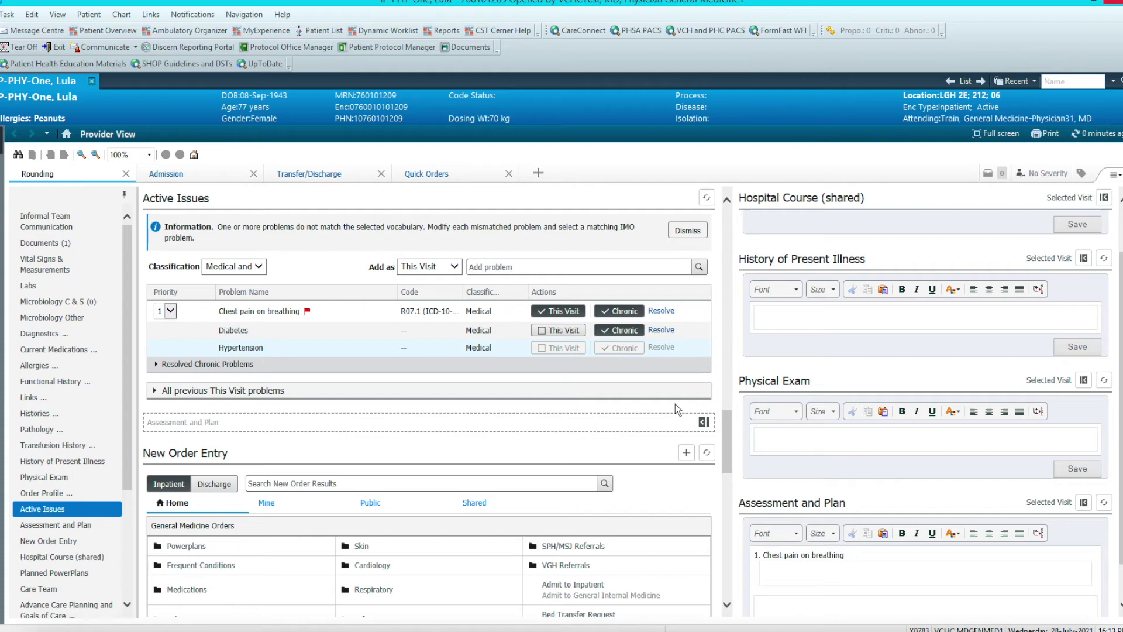
Check the Assessment and Plan comment boxes for both problems, then return to Active Issues.
{"action": "scroll", "coordinate": [702, 445], "scroll_direction": "down", "scroll_amount": 3}
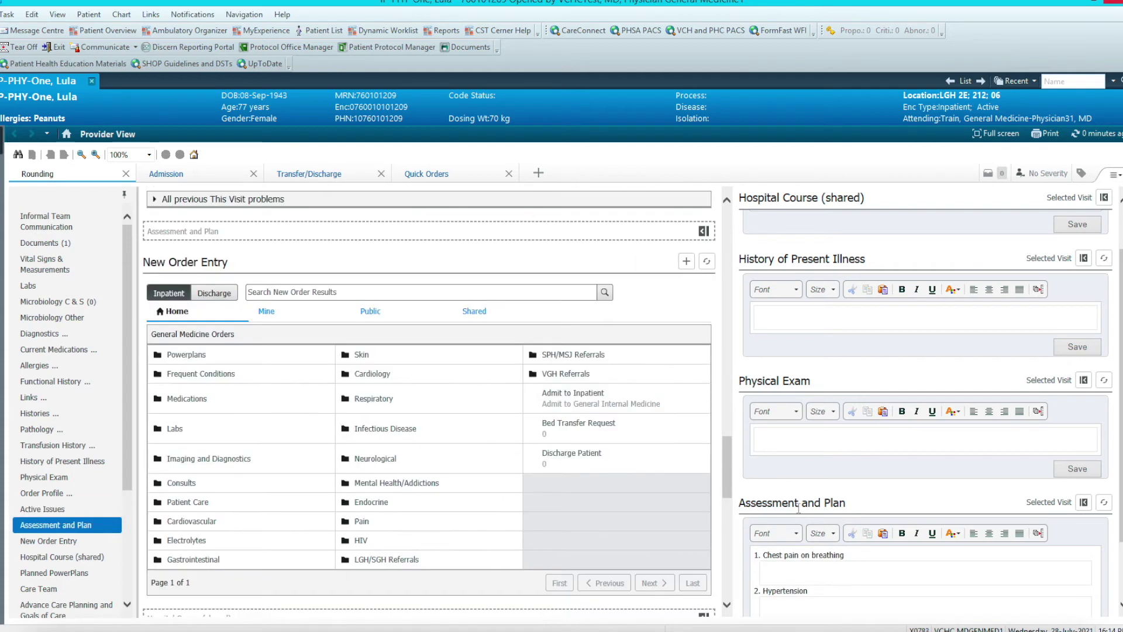
{"action": "scroll", "coordinate": [775, 486], "scroll_direction": "down", "scroll_amount": 2}
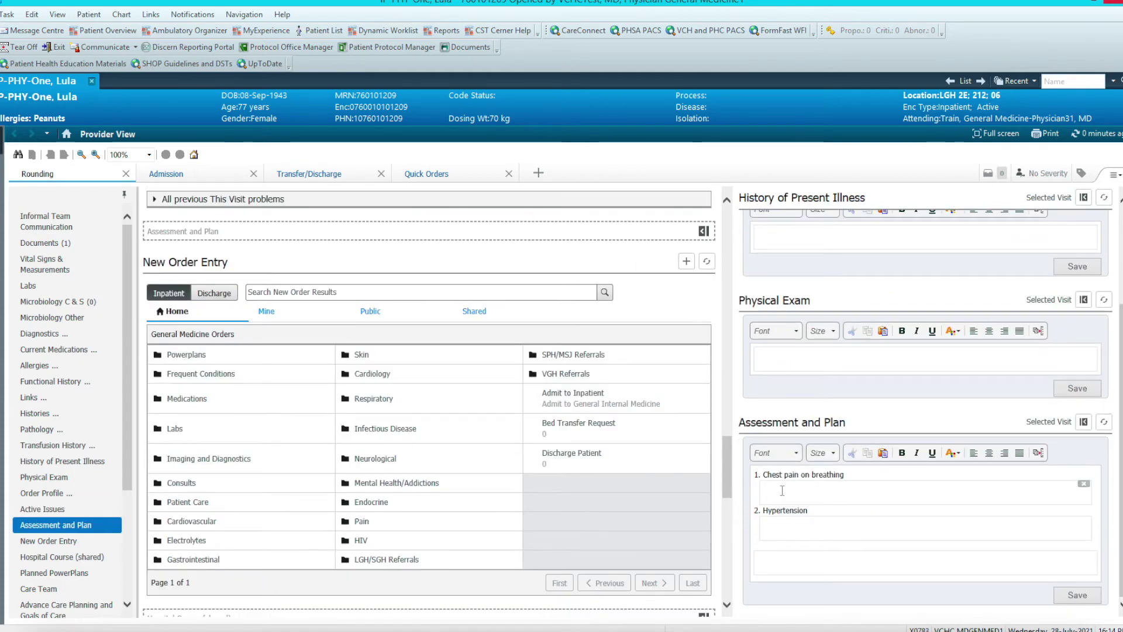
{"action": "left_click", "coordinate": [783, 491]}
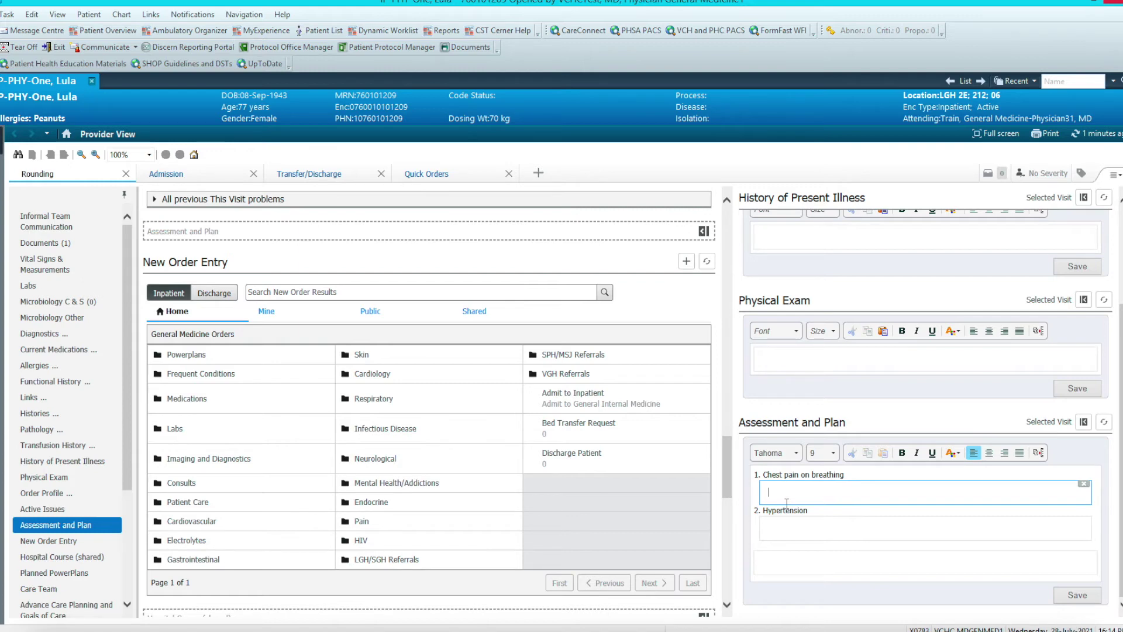
{"action": "left_click", "coordinate": [808, 527]}
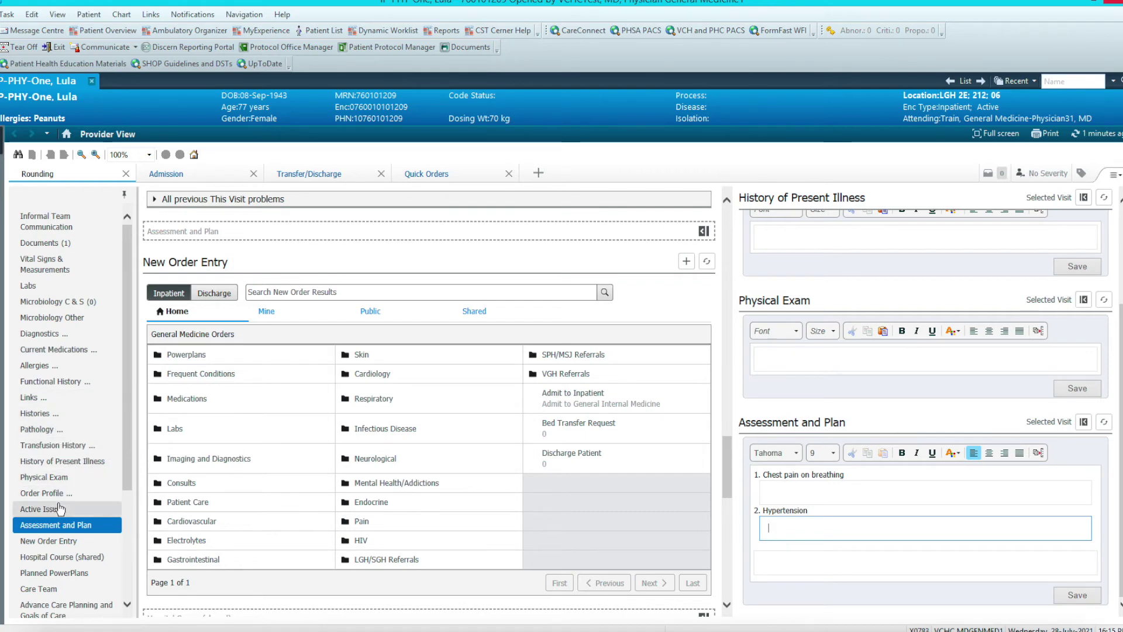
{"action": "left_click", "coordinate": [42, 509]}
Add 'Discharge planning issues (Z02.9)' from the 'dis pla iss' search and check its Assessment comment box.
{"action": "type", "text": "di"}
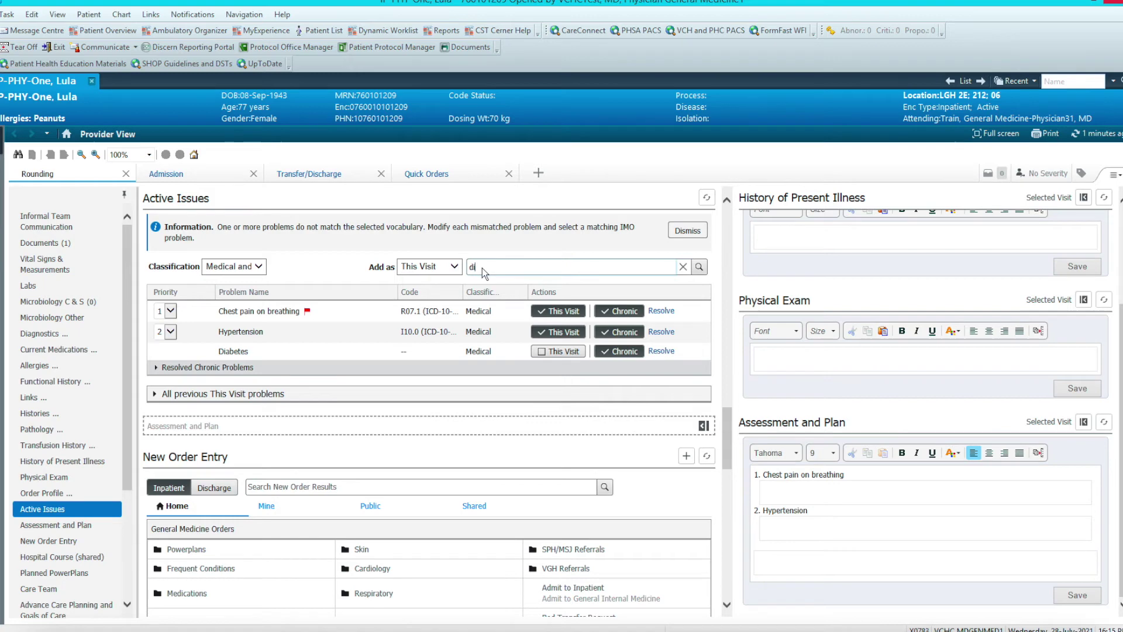
{"action": "type", "text": "s pla"}
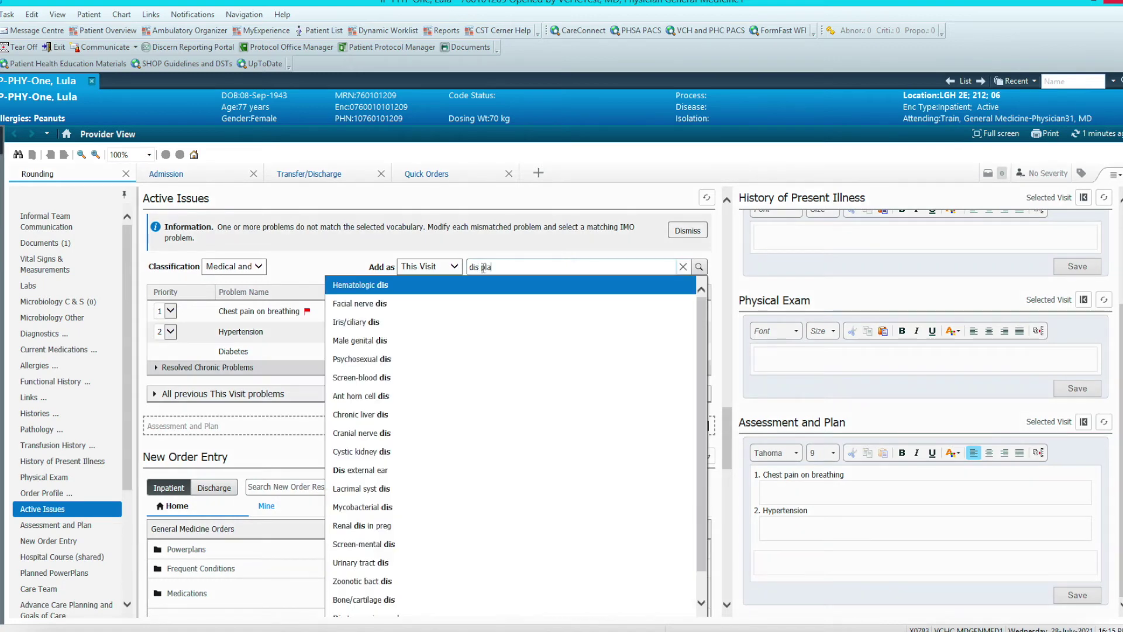
{"action": "type", "text": " is"}
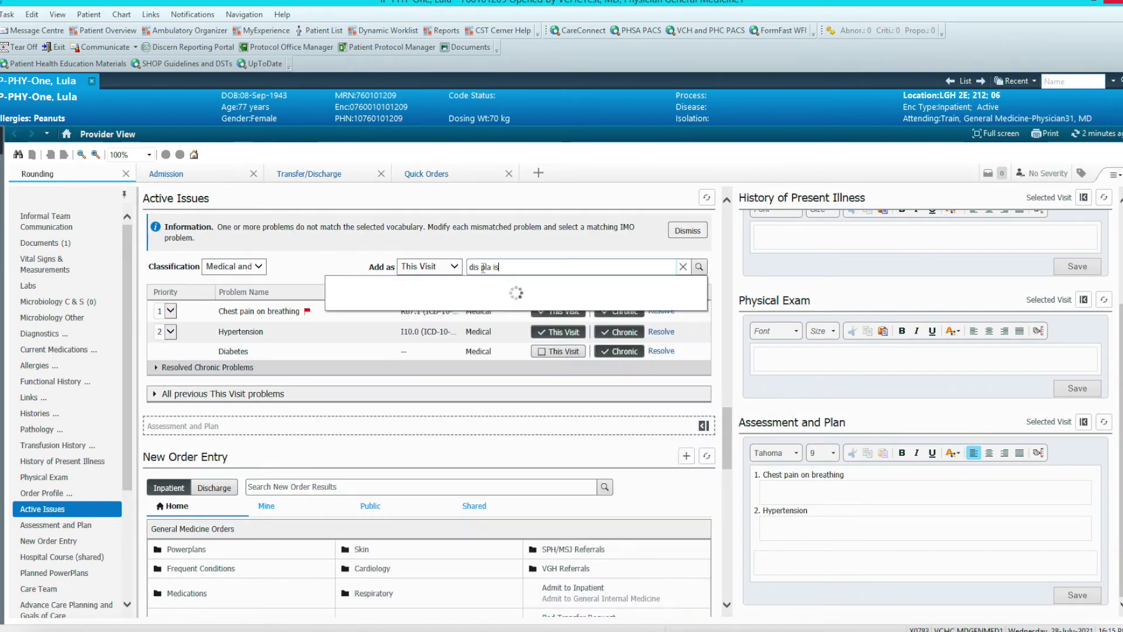
{"action": "type", "text": "s"}
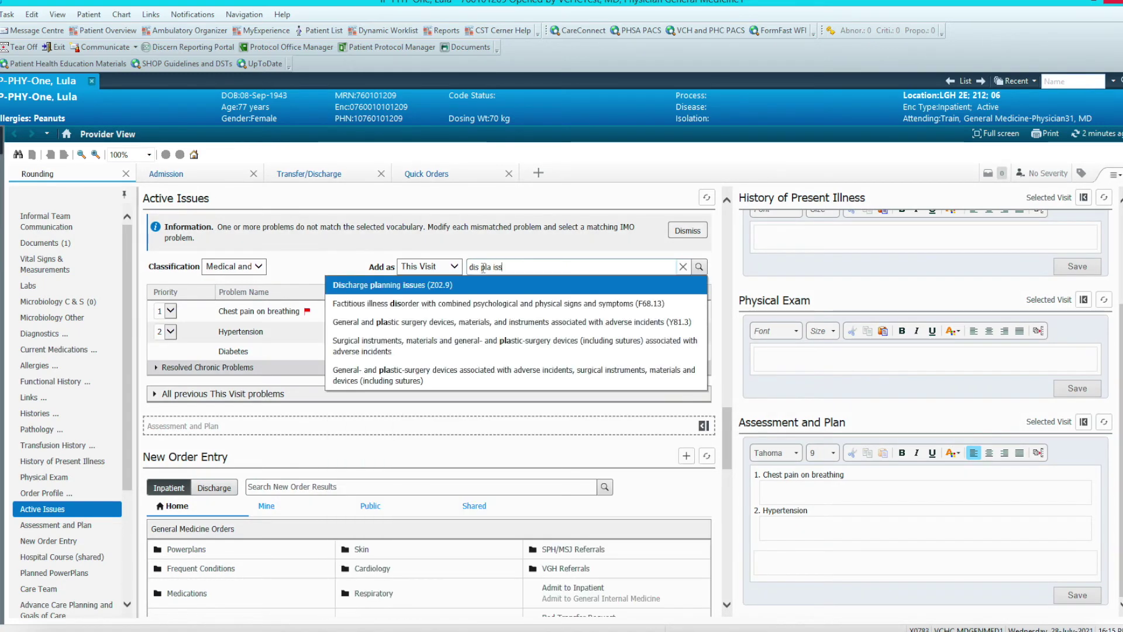
{"action": "left_click", "coordinate": [418, 286]}
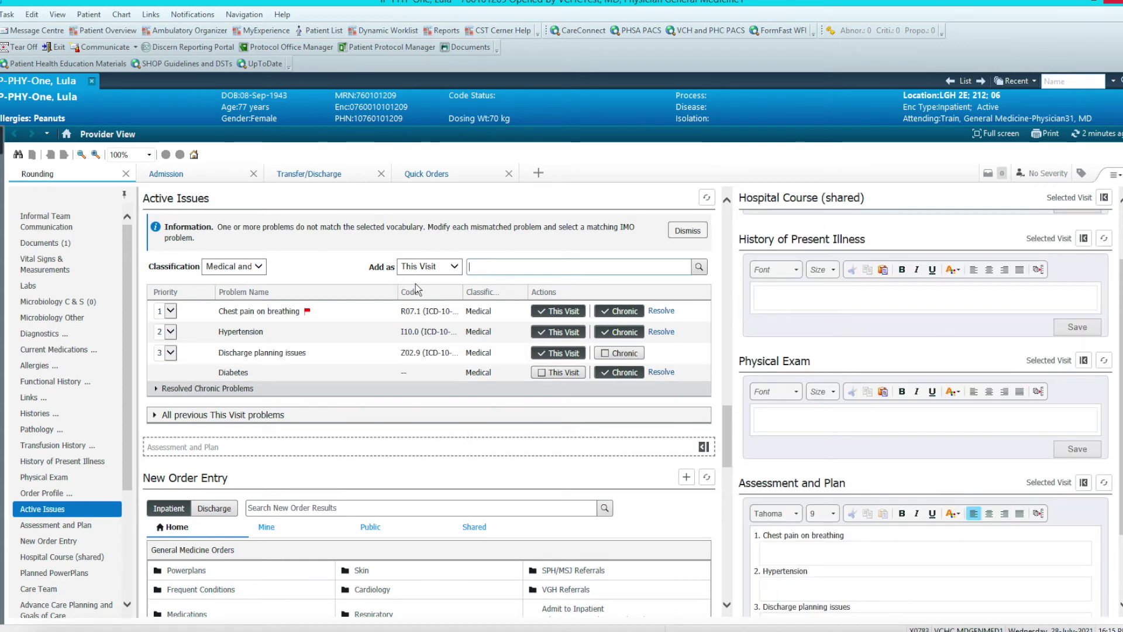
{"action": "left_click", "coordinate": [783, 536]}
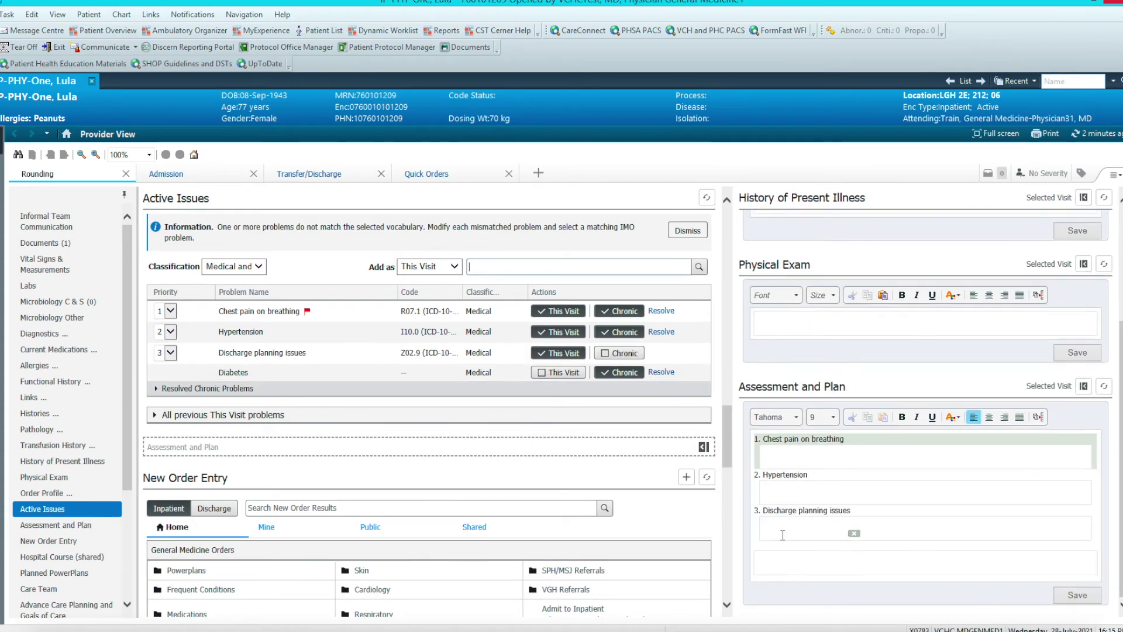
{"action": "left_click", "coordinate": [797, 532]}
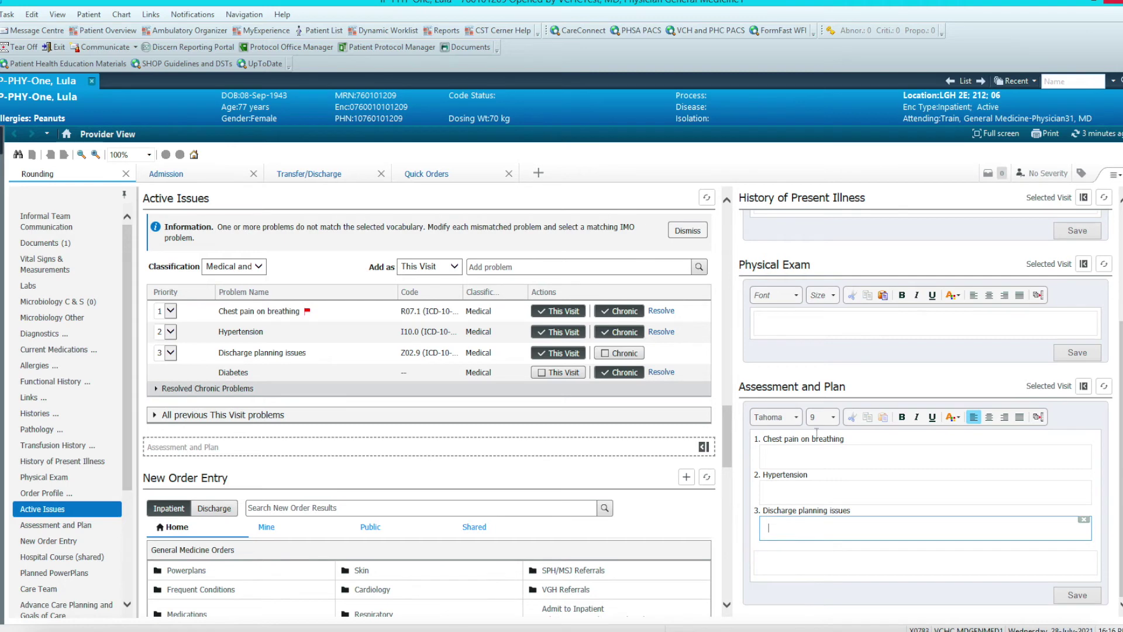
{"action": "scroll", "coordinate": [840, 383], "scroll_direction": "up", "scroll_amount": 2}
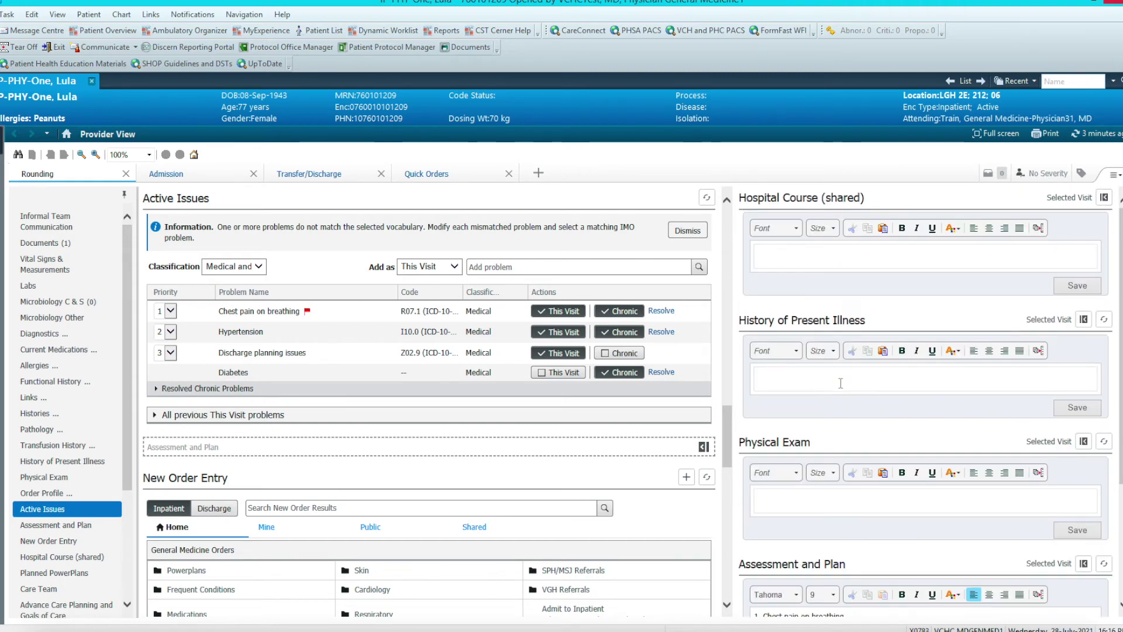
{"action": "scroll", "coordinate": [843, 387], "scroll_direction": "down", "scroll_amount": 1}
{"action": "left_click", "coordinate": [798, 266]}
{"action": "scroll", "coordinate": [791, 529], "scroll_direction": "down", "scroll_amount": 1}
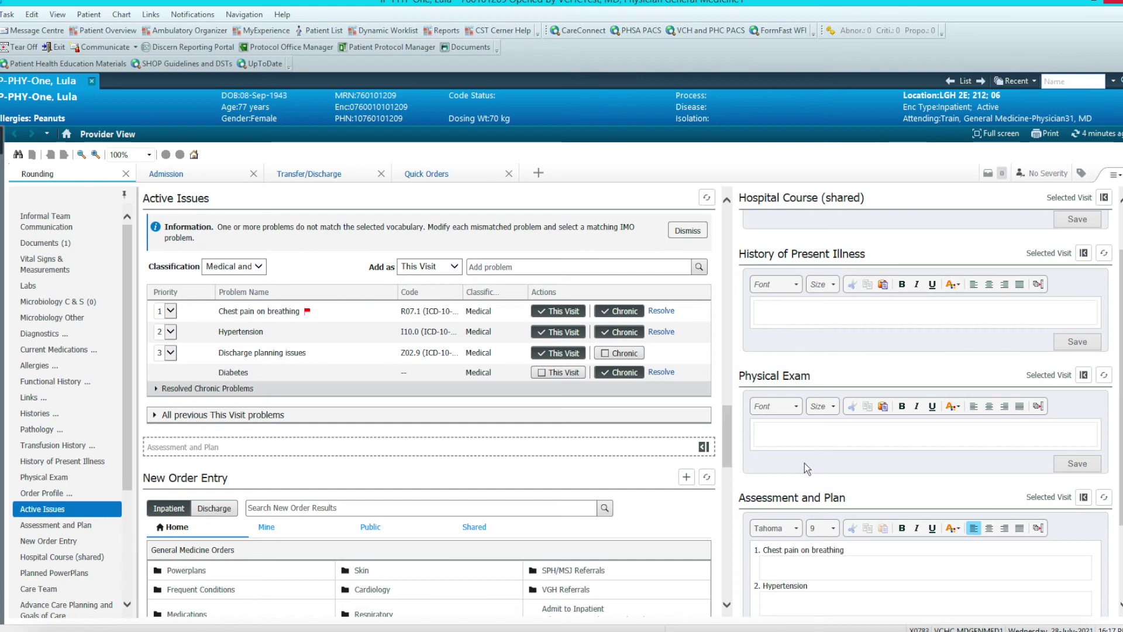
Create a Gen Med Progress Note (SOAP) from the Create Note list.
{"action": "scroll", "coordinate": [88, 450], "scroll_direction": "down", "scroll_amount": 3}
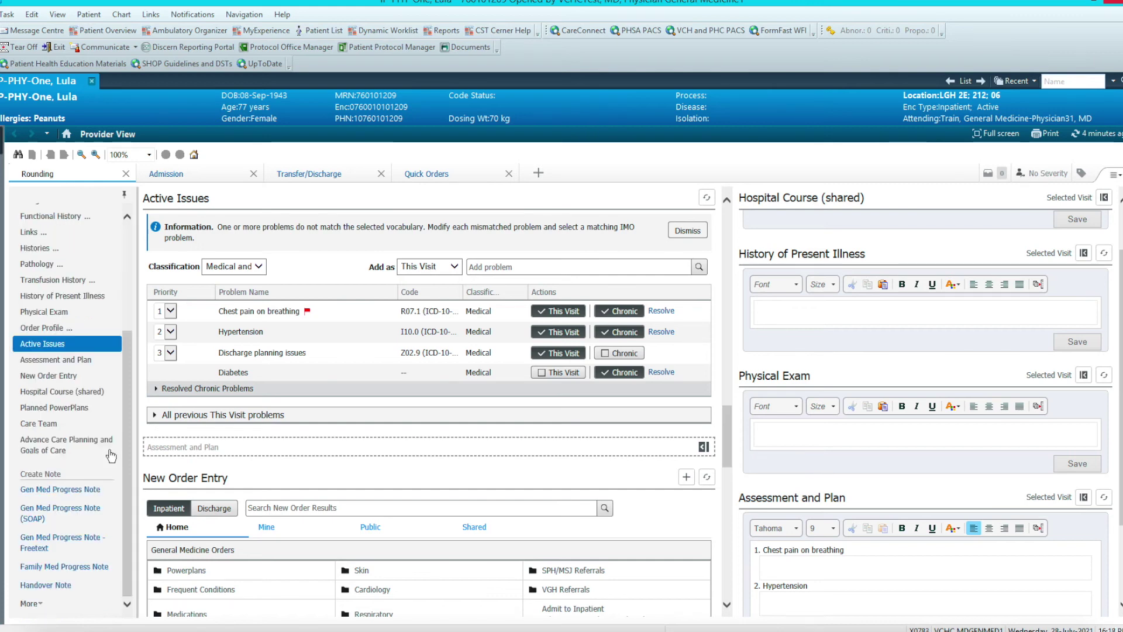
{"action": "left_click", "coordinate": [93, 519]}
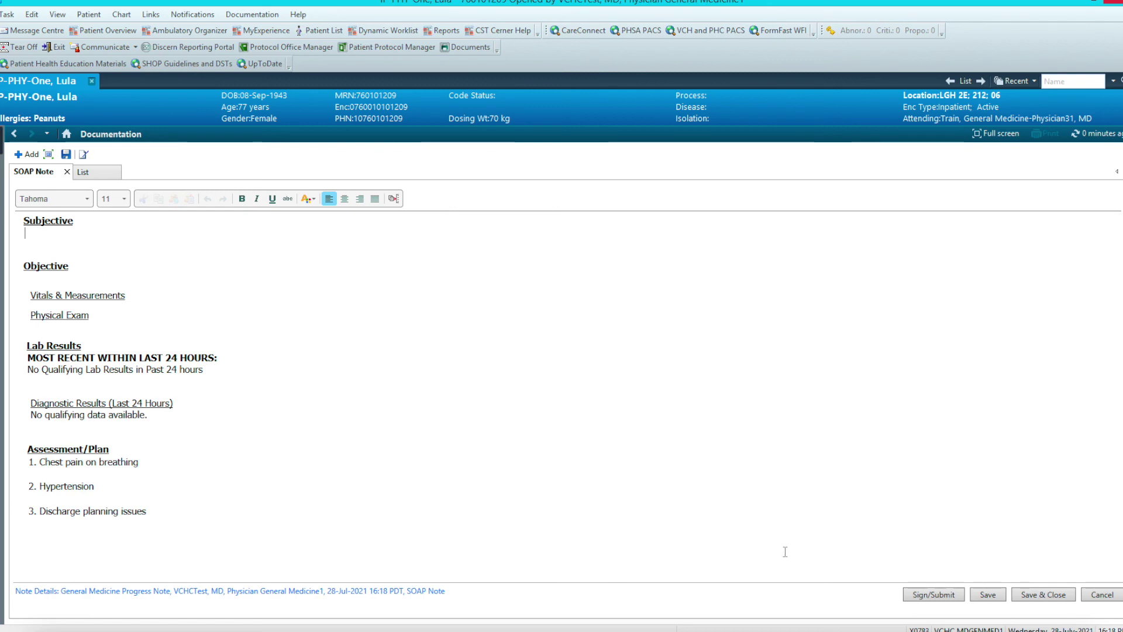
Sign the SOAP progress note with the title 'brief note'.
{"action": "left_click", "coordinate": [918, 596]}
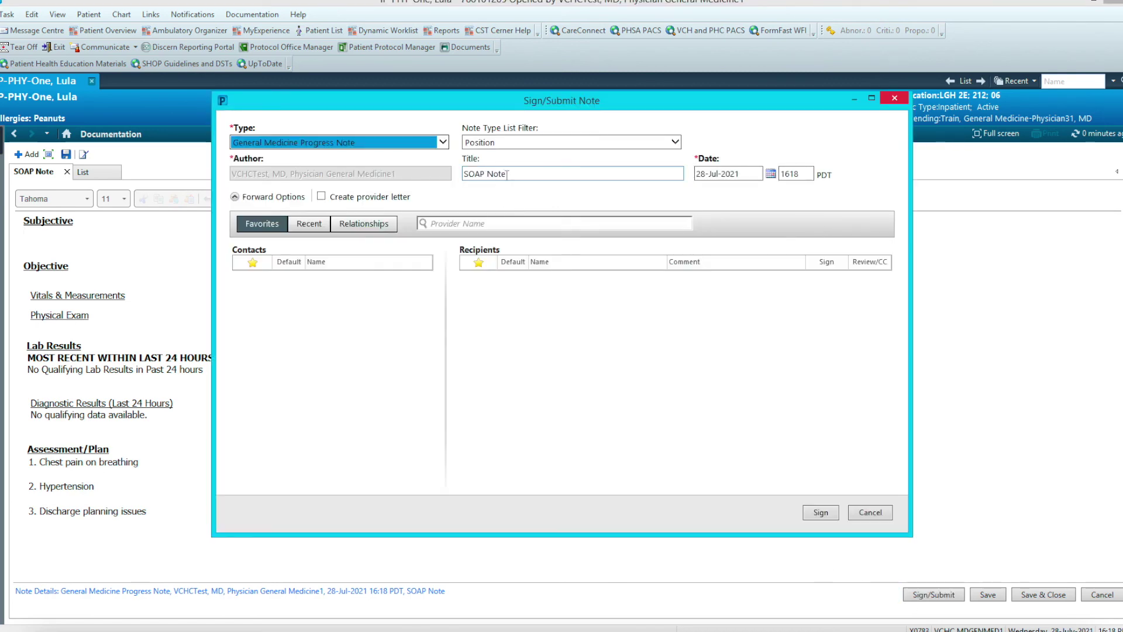
{"action": "left_click", "coordinate": [507, 174]}
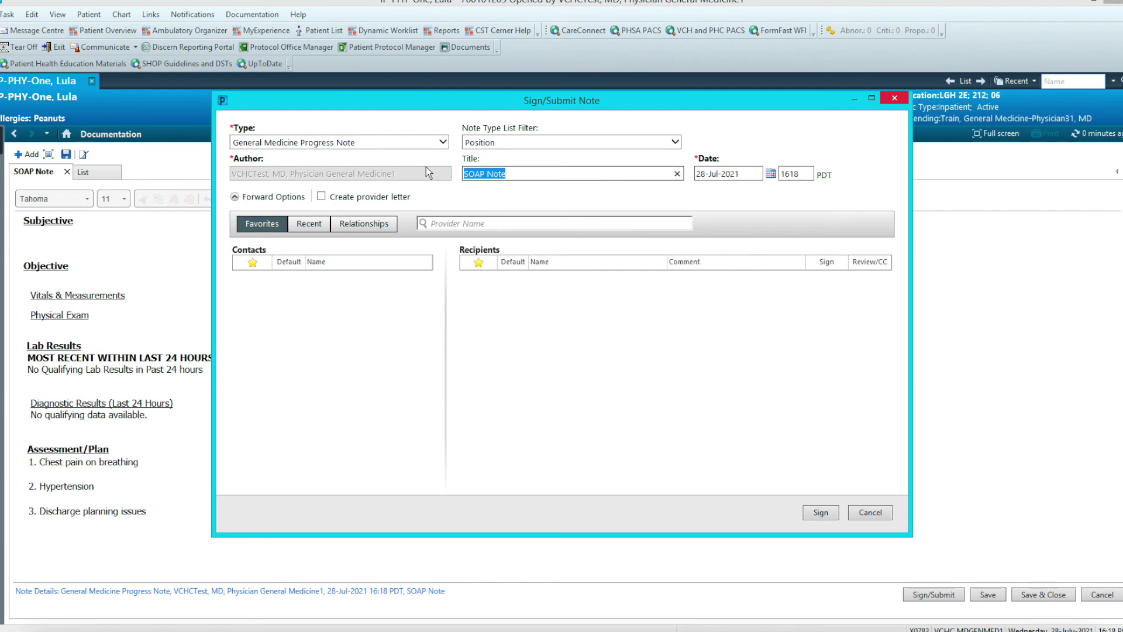
{"action": "type", "text": "brief note"}
{"action": "left_click", "coordinate": [819, 512]}
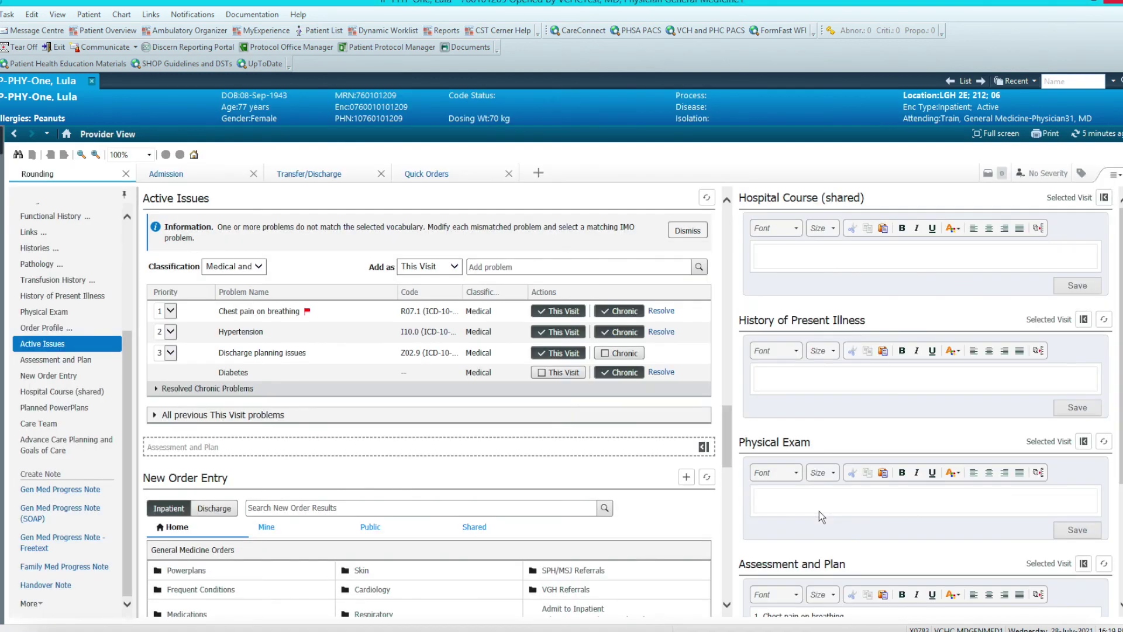
Confirm the signed brief note appears in Documents, then return to the Patient List.
{"action": "left_click", "coordinate": [94, 248]}
{"action": "left_click", "coordinate": [97, 242]}
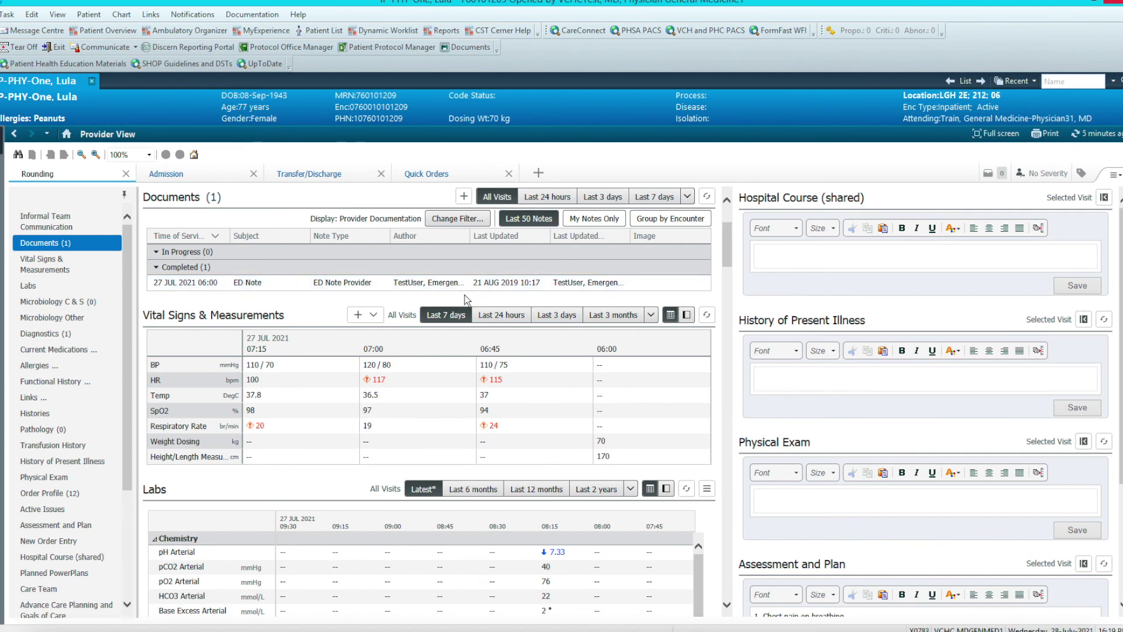
{"action": "left_click", "coordinate": [708, 197]}
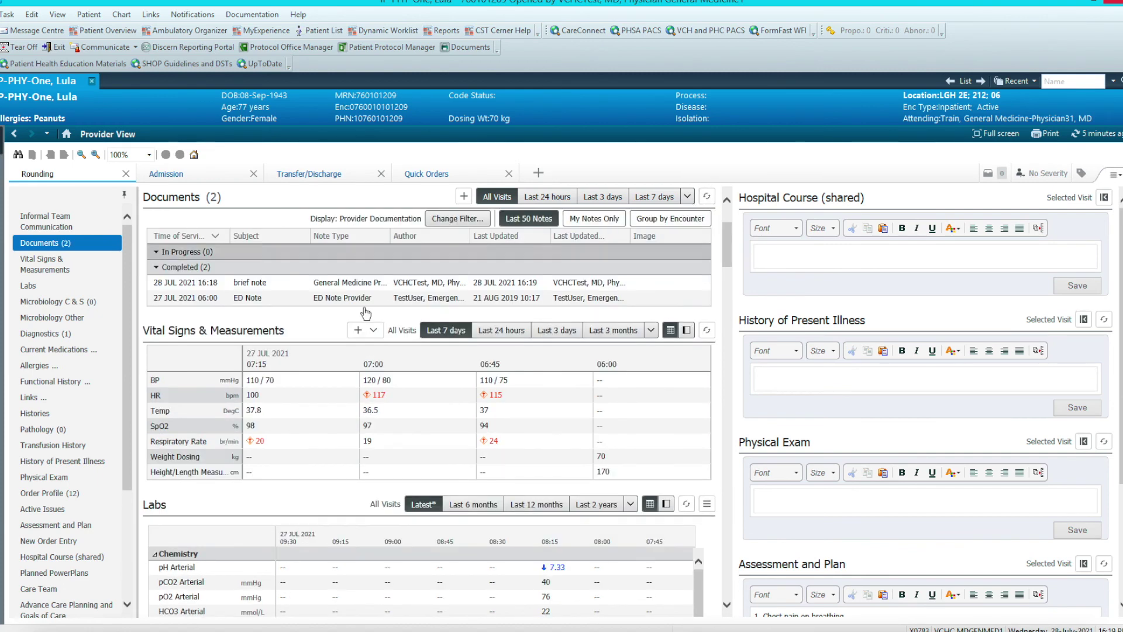
{"action": "left_click", "coordinate": [286, 286]}
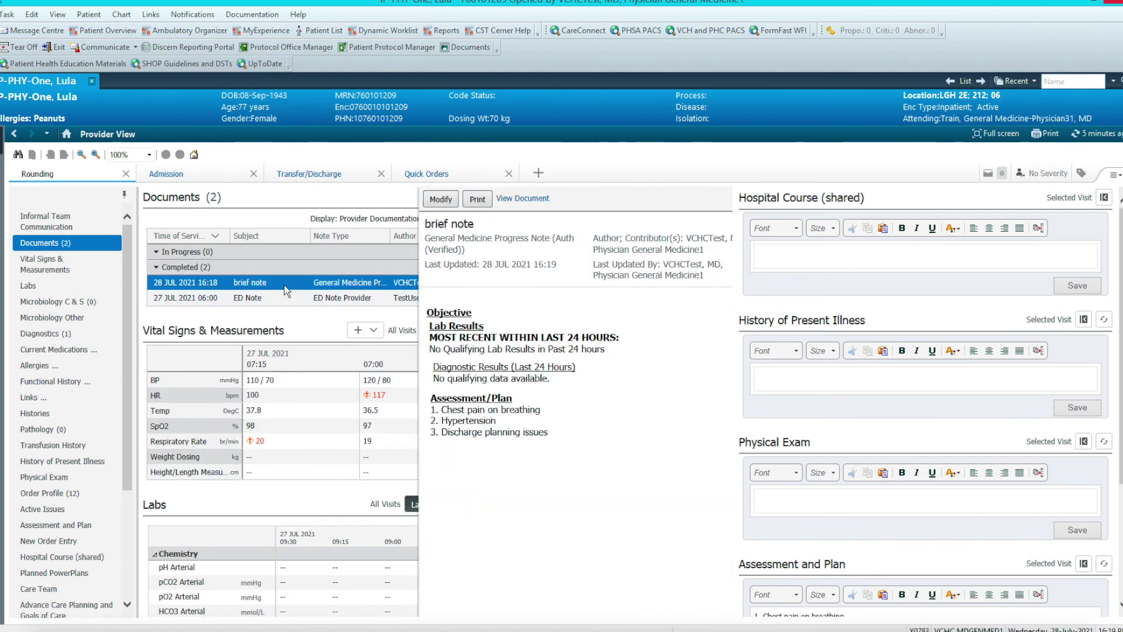
{"action": "left_click", "coordinate": [286, 283]}
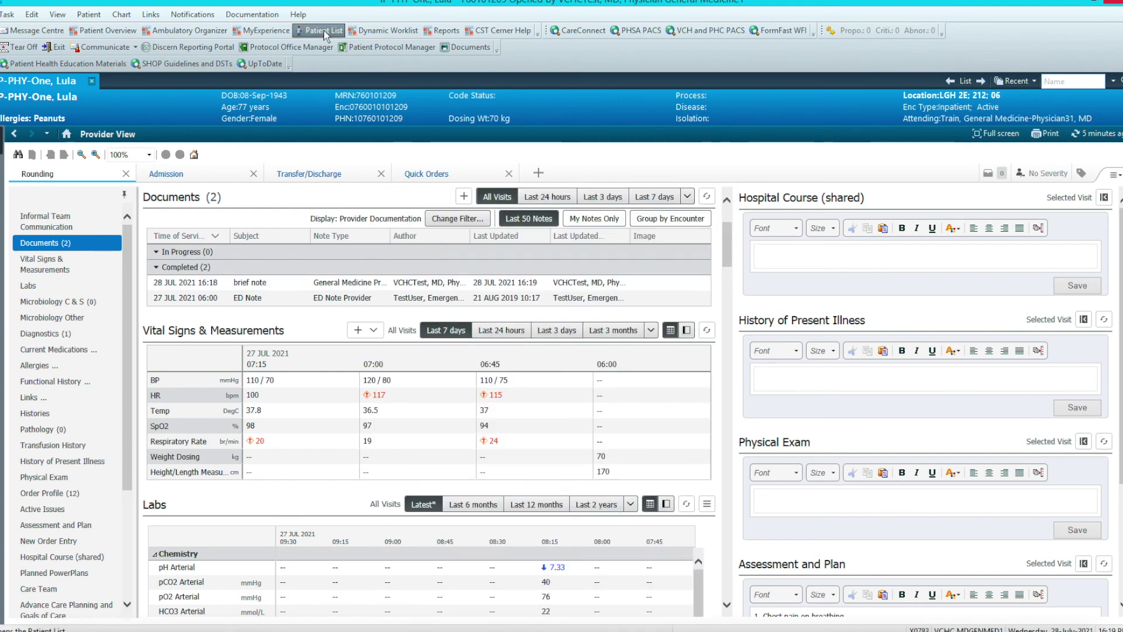
{"action": "left_click", "coordinate": [324, 30]}
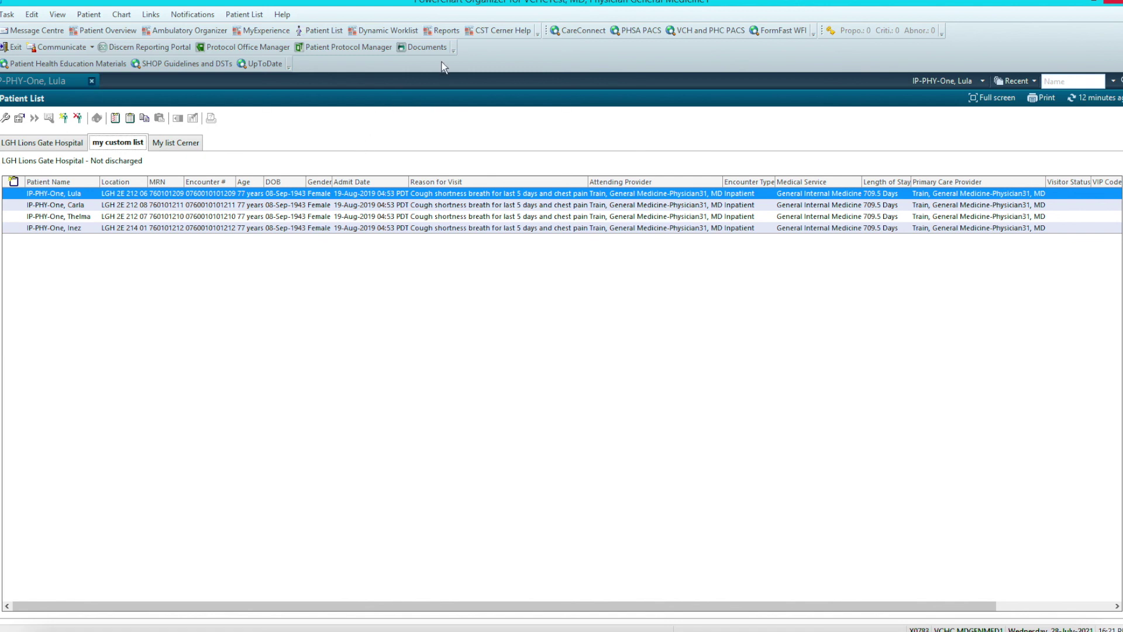
Run the Provider Compensation Billing Report for 'my list' and dismiss the printer prompt.
{"action": "left_click", "coordinate": [445, 33]}
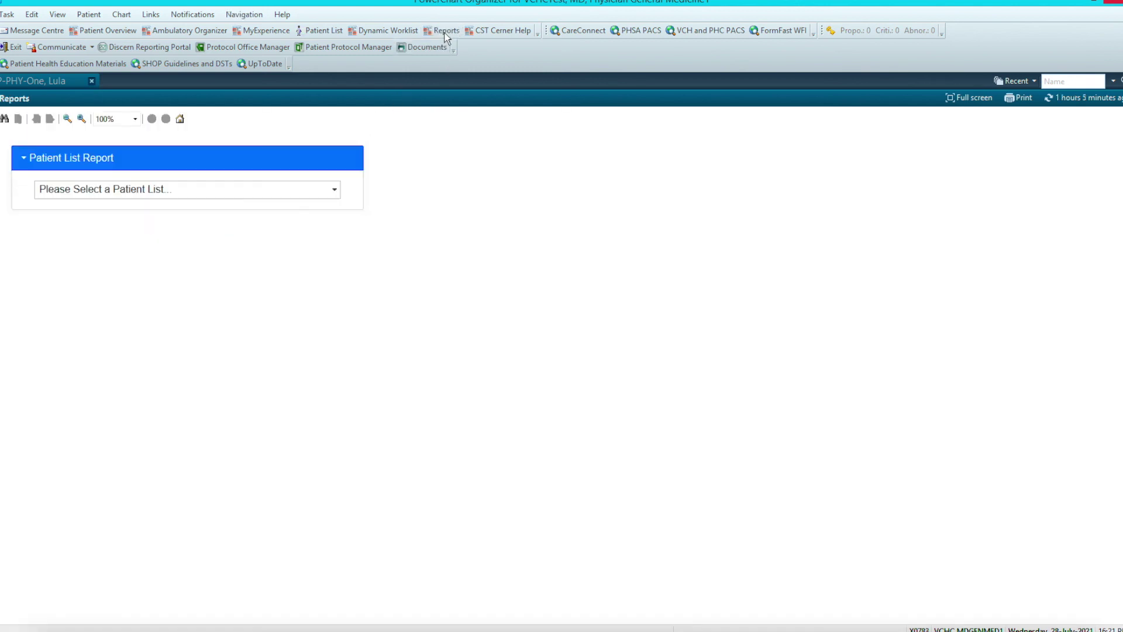
{"action": "left_click", "coordinate": [307, 190]}
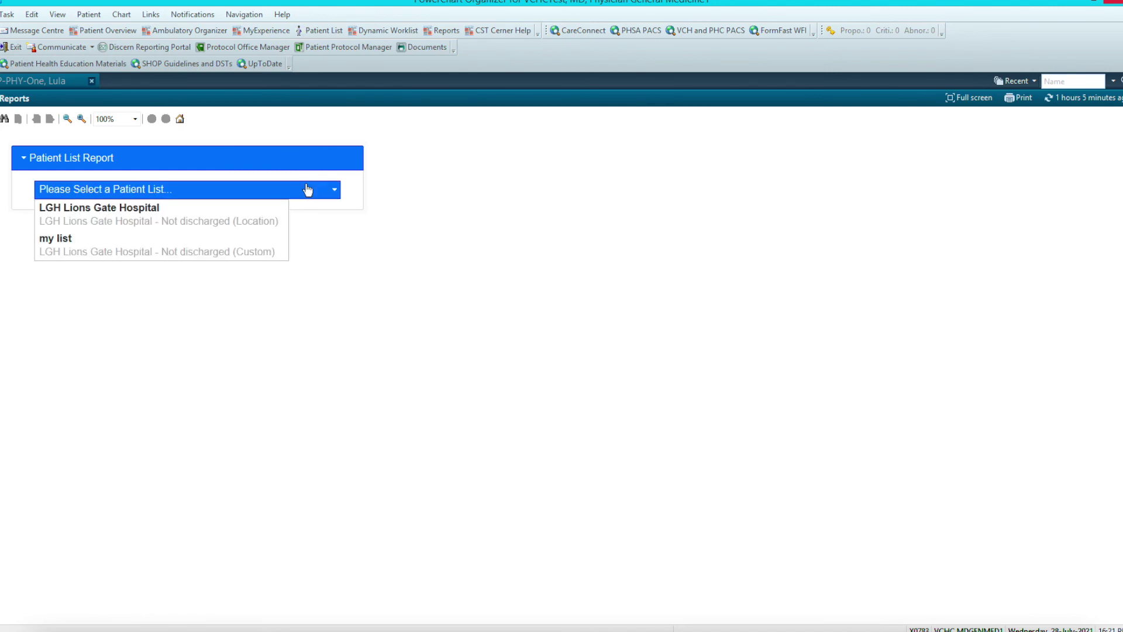
{"action": "left_click", "coordinate": [227, 248]}
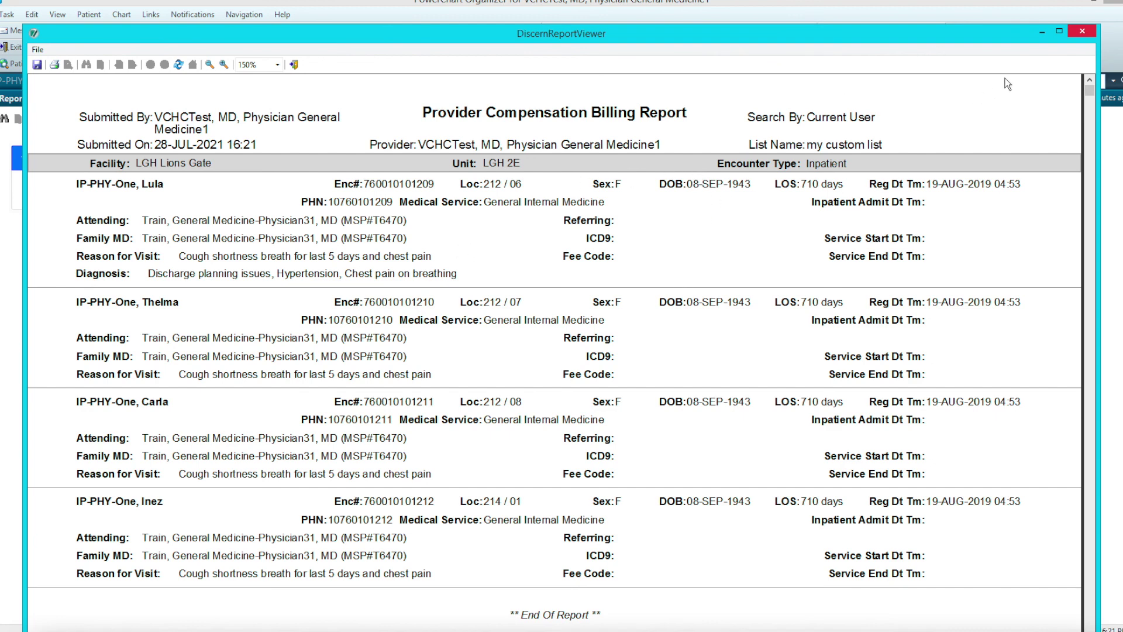
{"action": "left_click", "coordinate": [54, 65]}
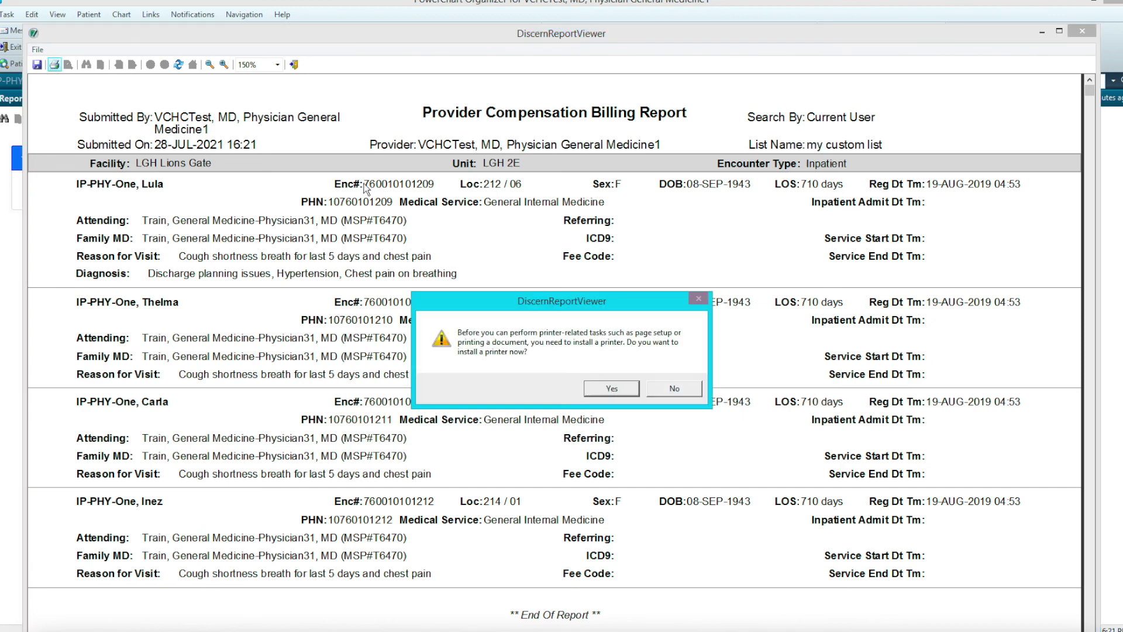
{"action": "left_click", "coordinate": [641, 388]}
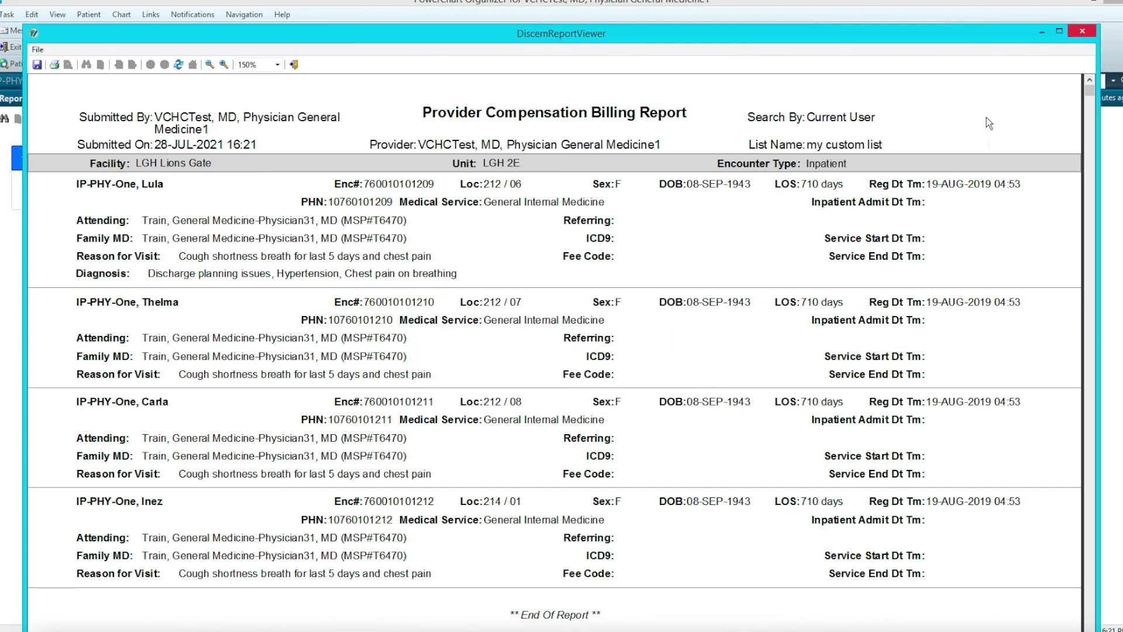